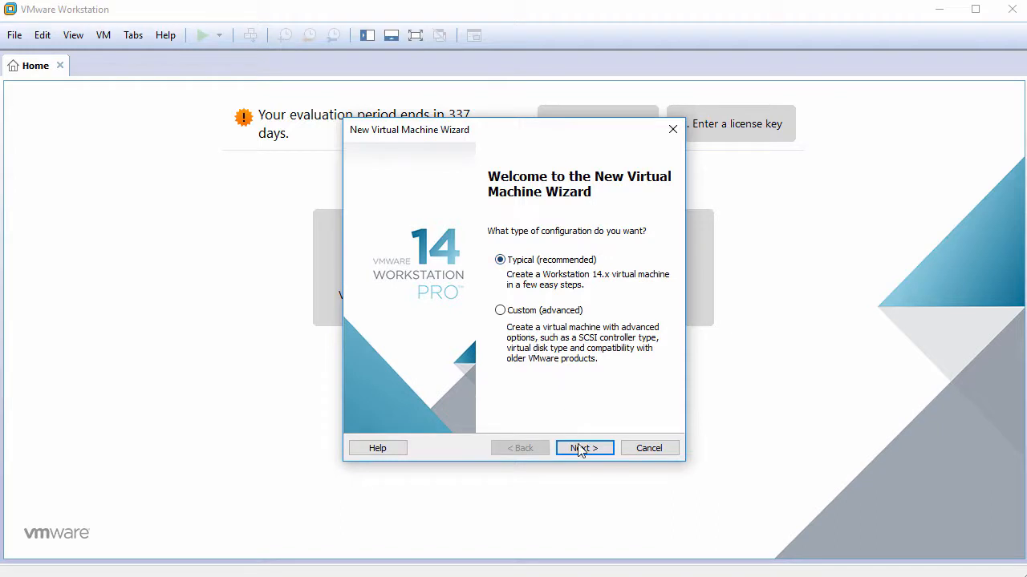
Choose the Typical configuration and install the operating system later
click(581, 448)
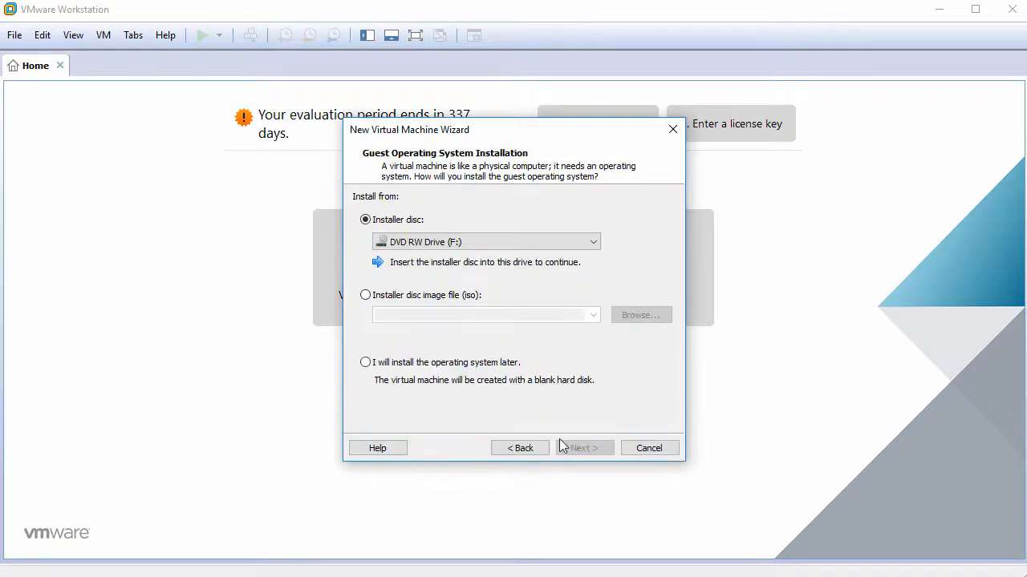
click(406, 365)
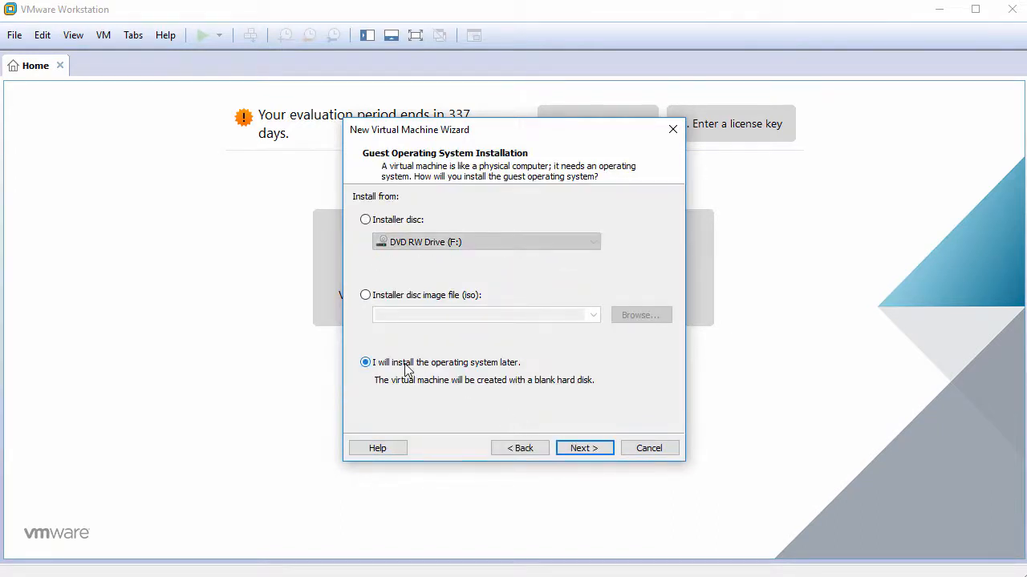
click(581, 448)
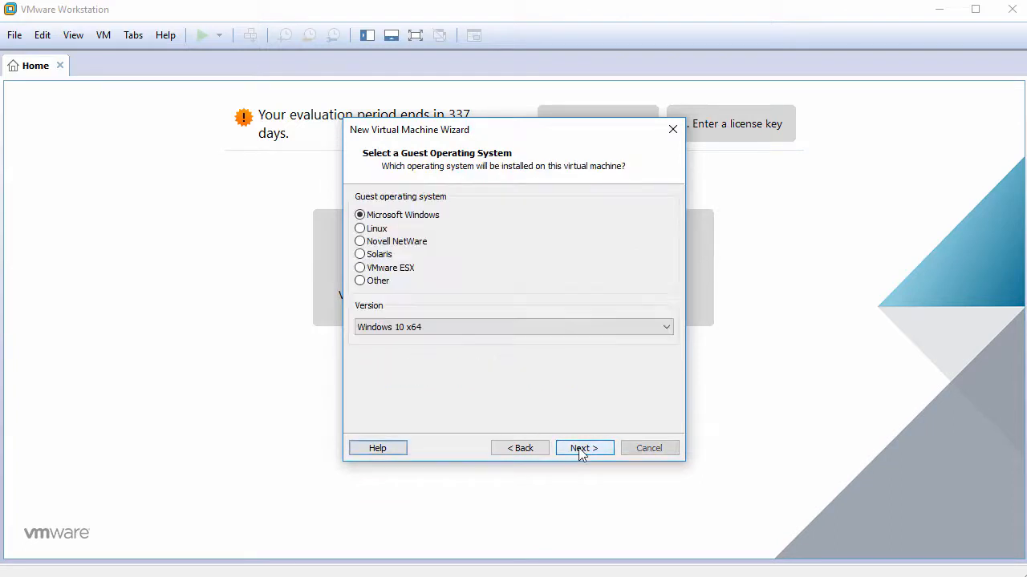
Set the guest operating system to Linux, version Ubuntu 64-bit
click(381, 229)
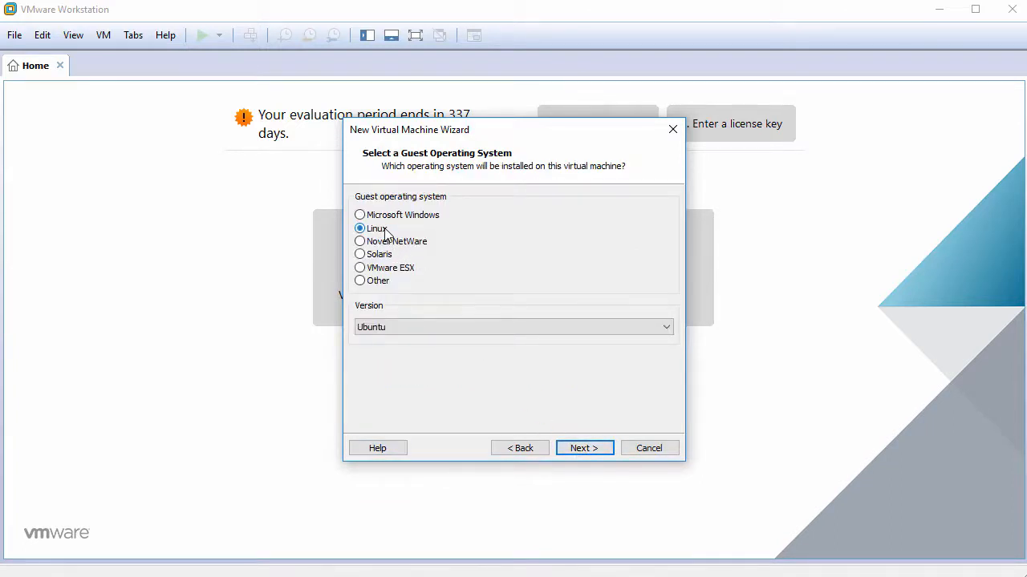
click(430, 328)
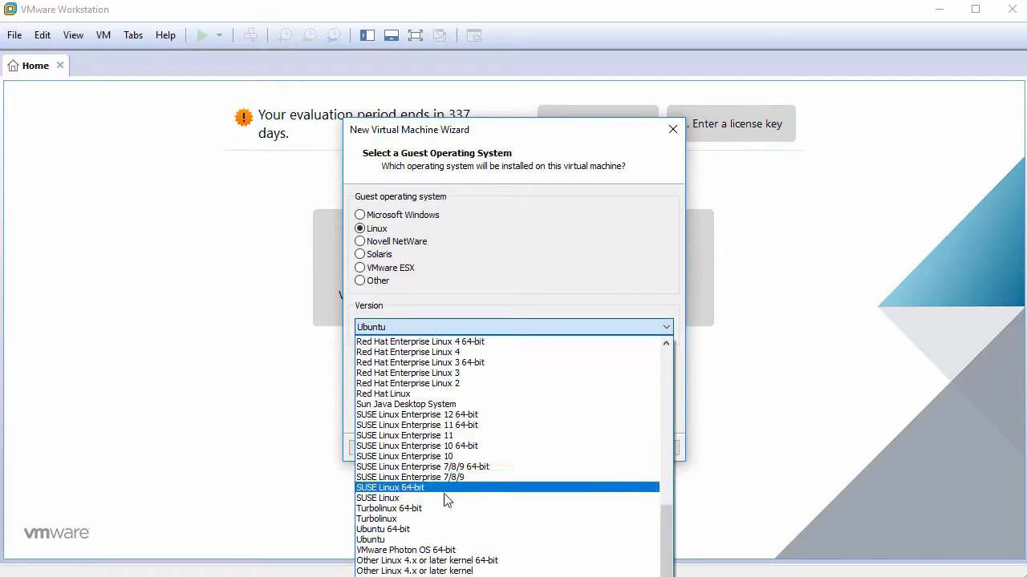
click(449, 535)
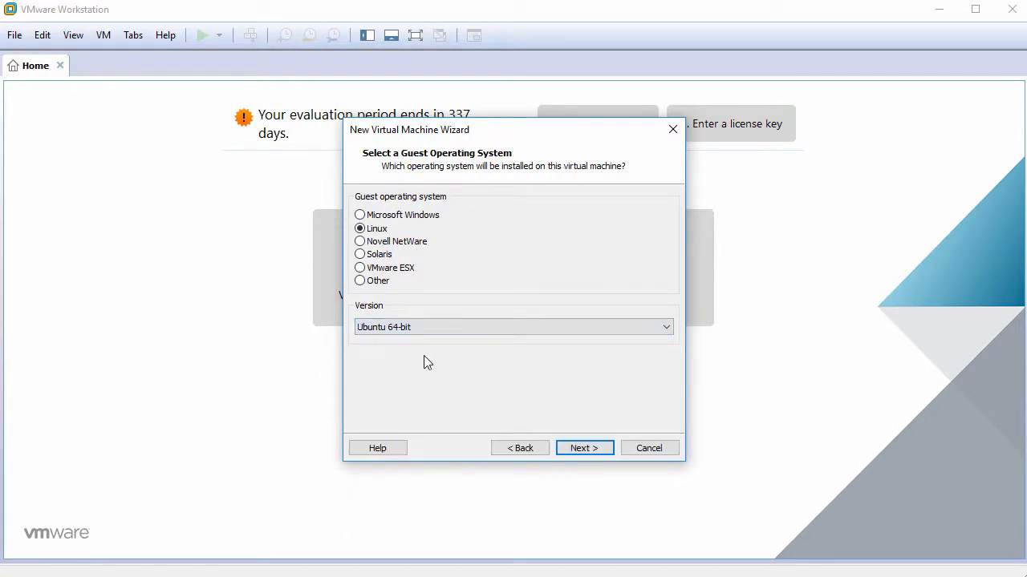
click(579, 449)
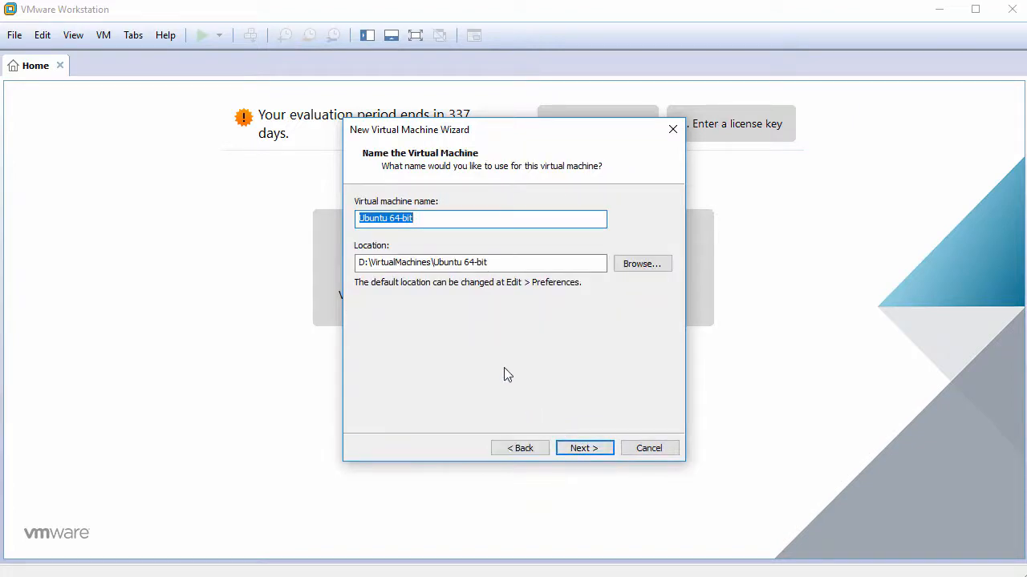
Name the machine Bodhi4.4 and give it a 60 GB virtual disk stored as a single file
text(Bodhi4.4)
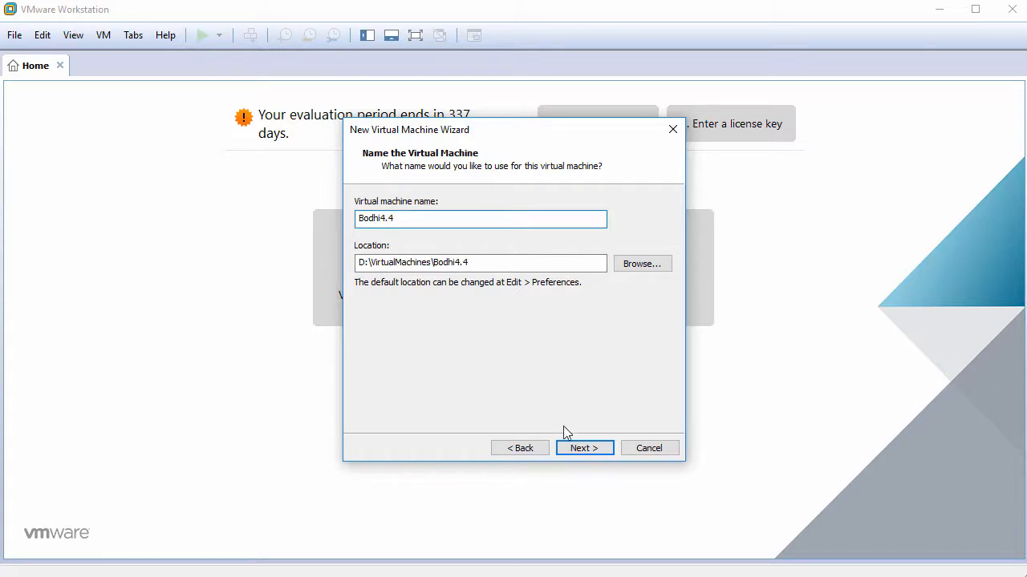
click(594, 454)
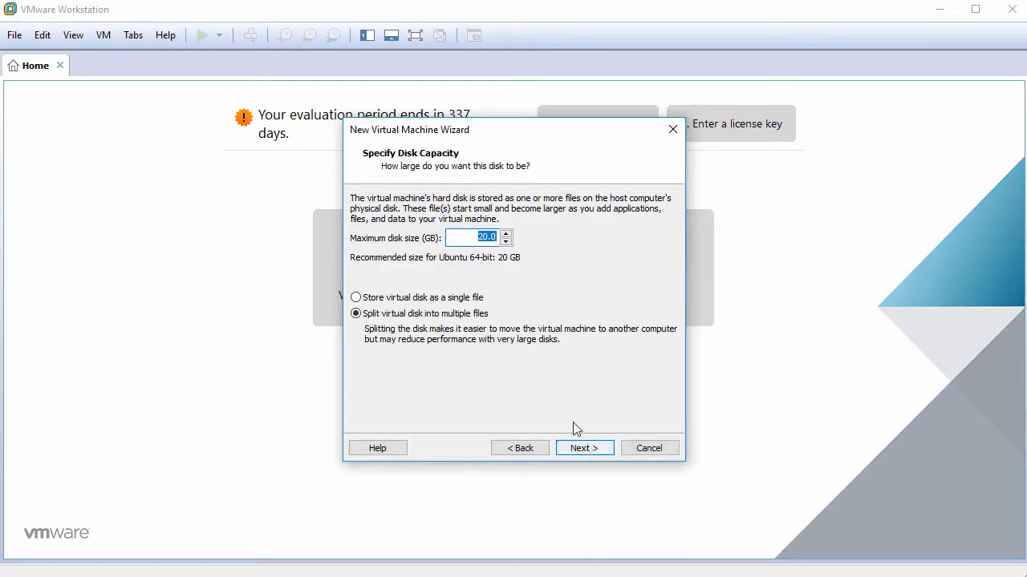
text(60)
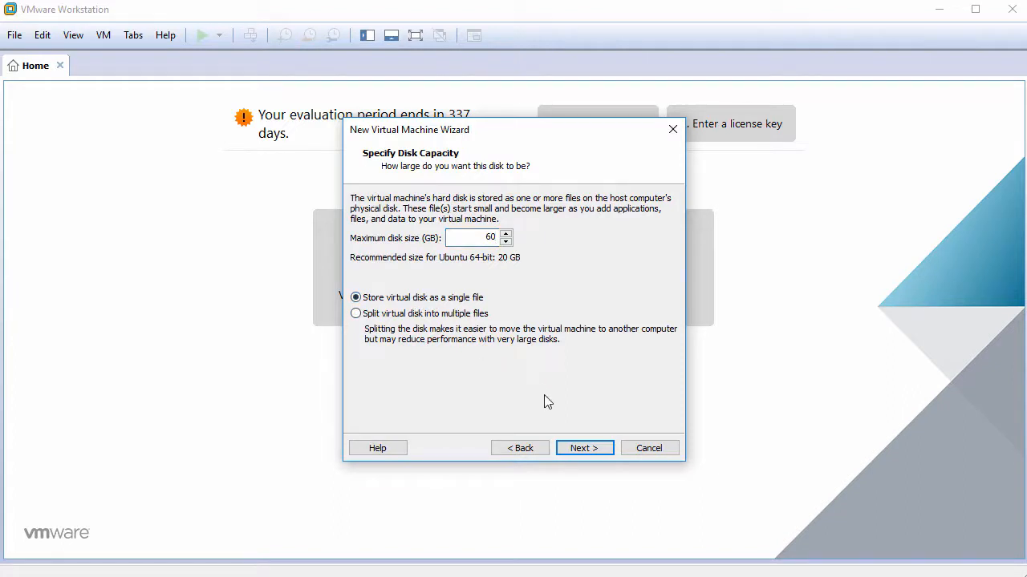
click(583, 449)
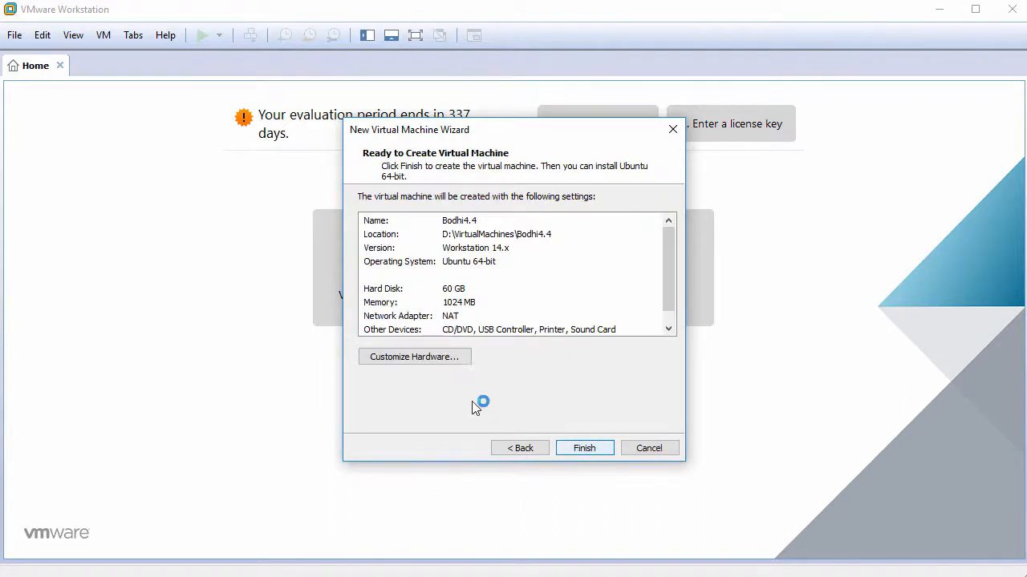
In the hardware settings, set the machine's memory to 2048 MB
click(407, 361)
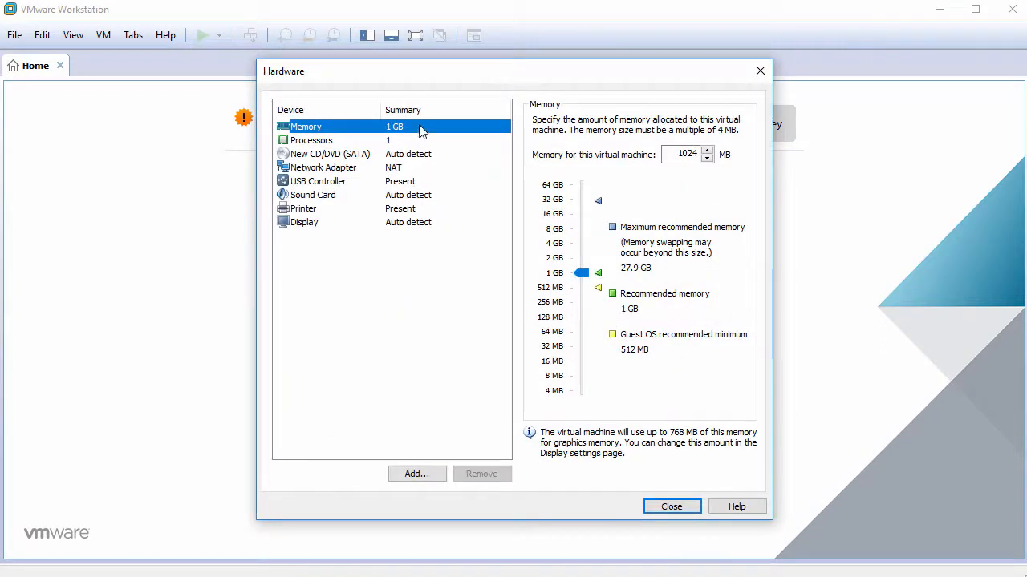
double_click(686, 153)
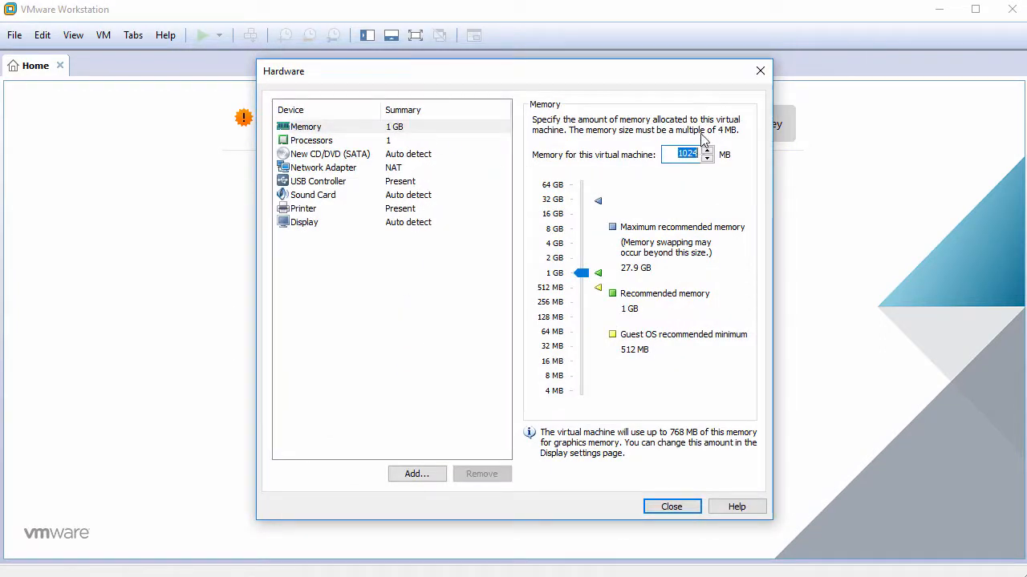
text(2048)
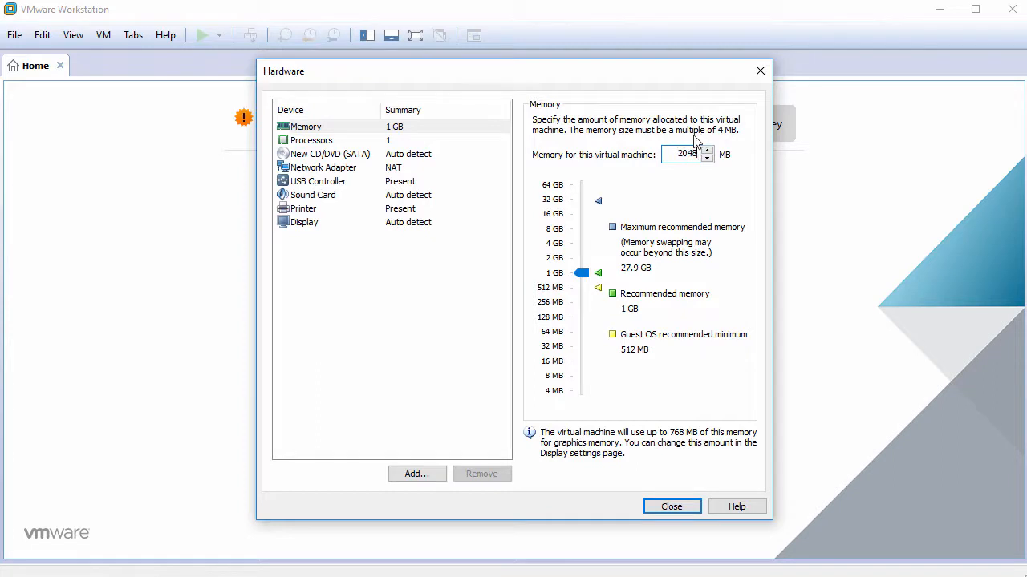
Set 2 cores per processor and make the CD/DVD drive use an ISO image file
click(392, 143)
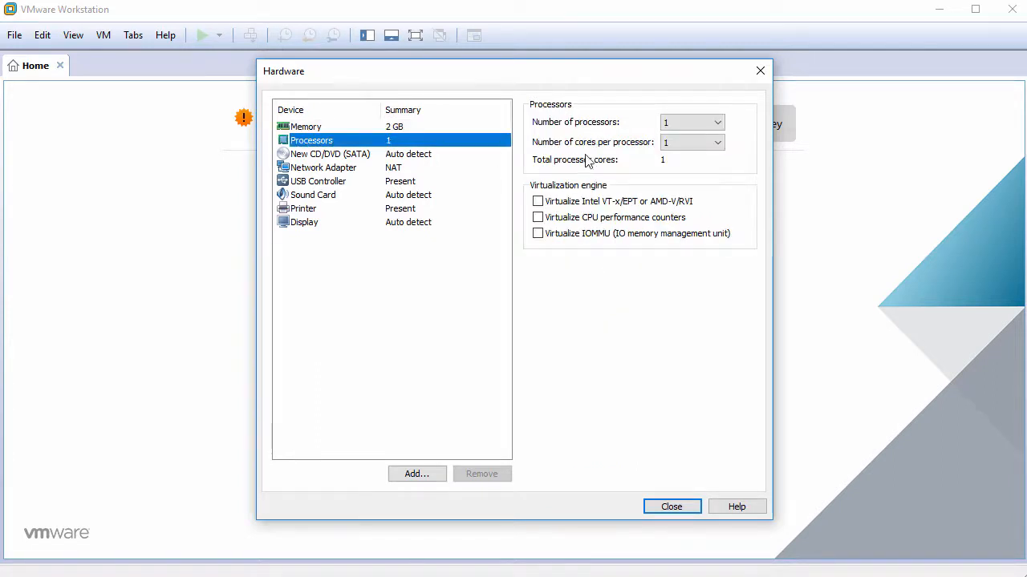
click(699, 146)
click(694, 167)
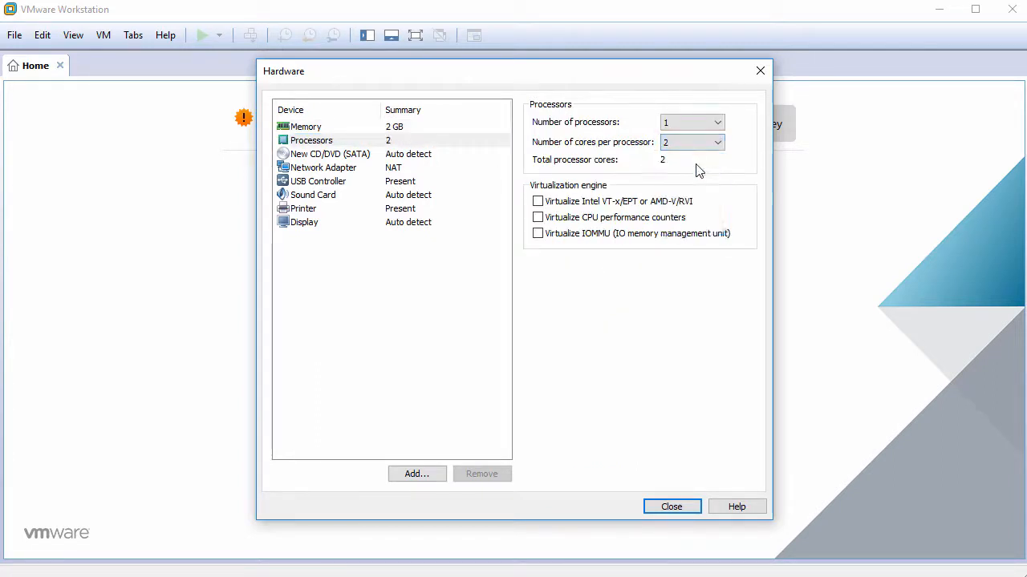
click(417, 157)
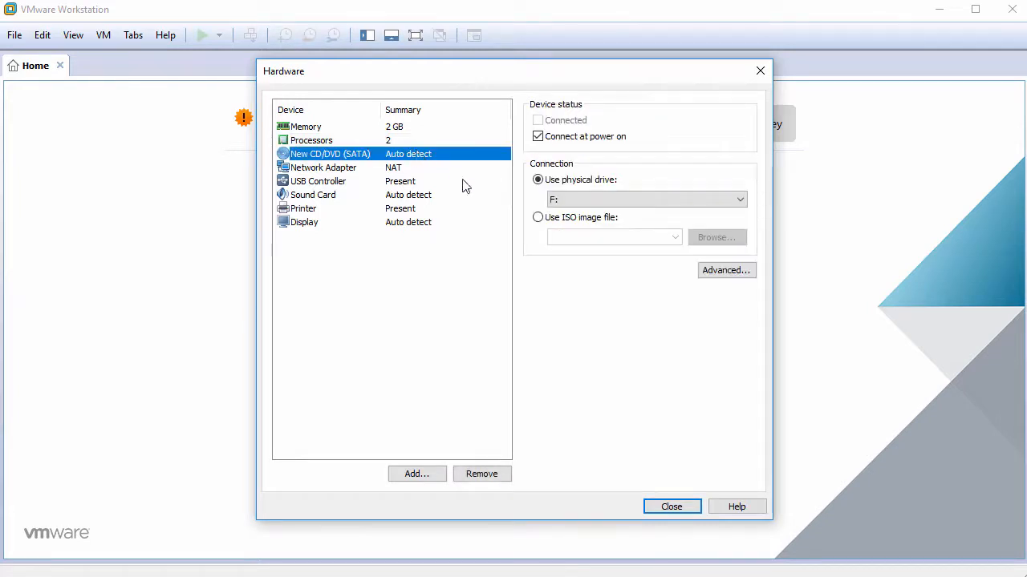
click(539, 220)
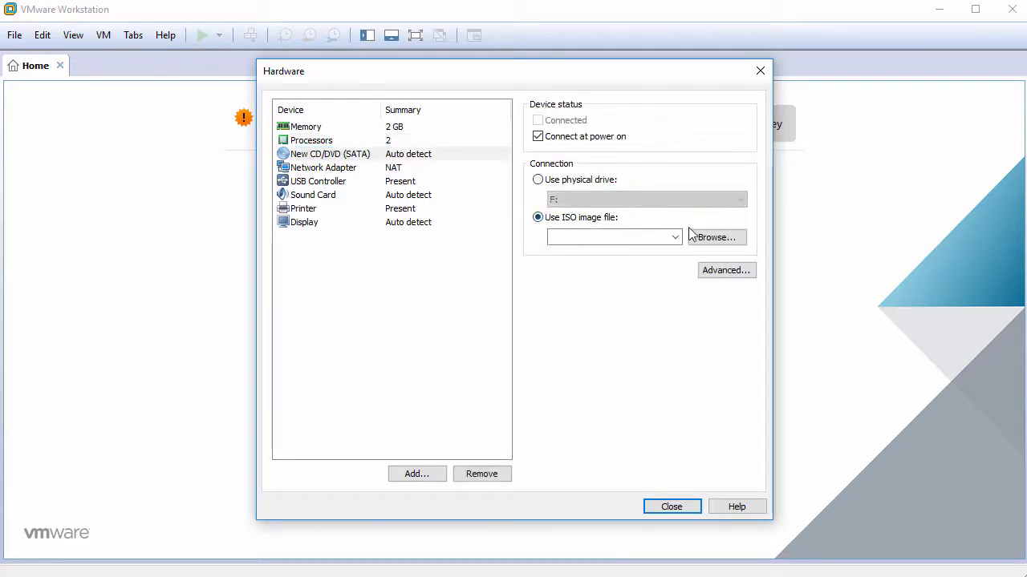
Load the bodhi-4.4.0-64.iso image into the CD/DVD drive
click(714, 240)
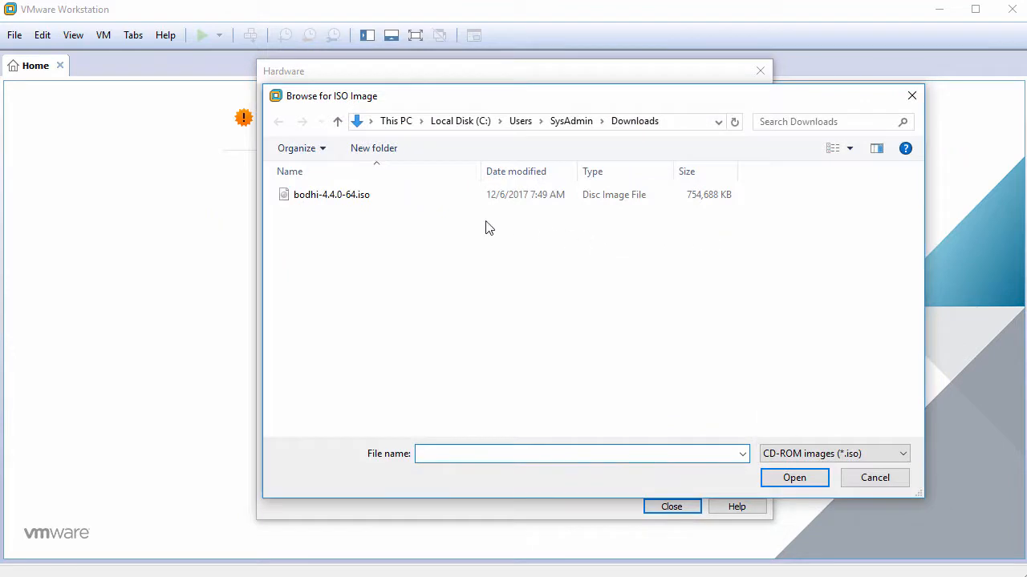
click(417, 205)
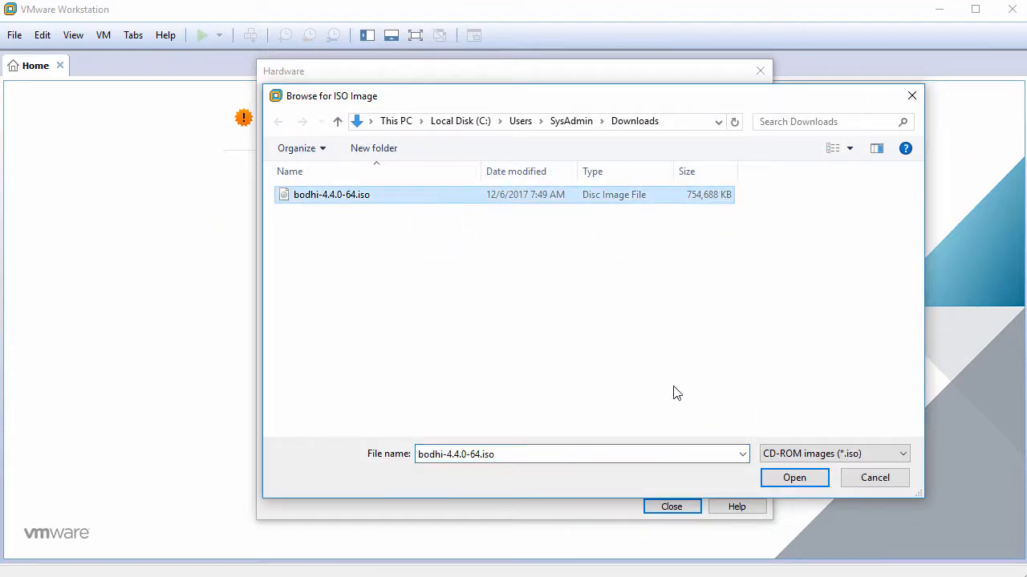
click(794, 479)
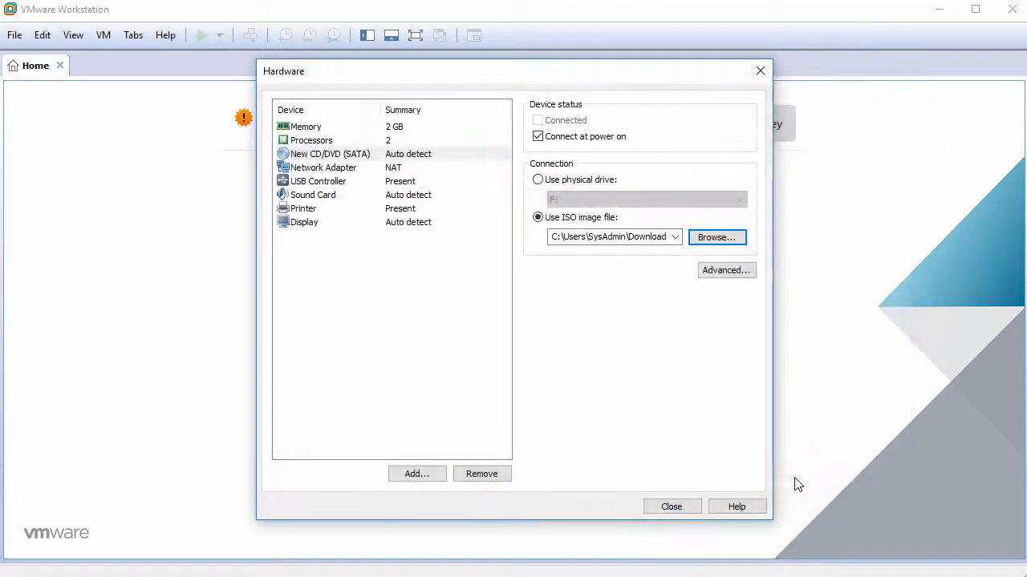
Remove the USB controller, sound card and printer, then close the hardware settings
click(320, 184)
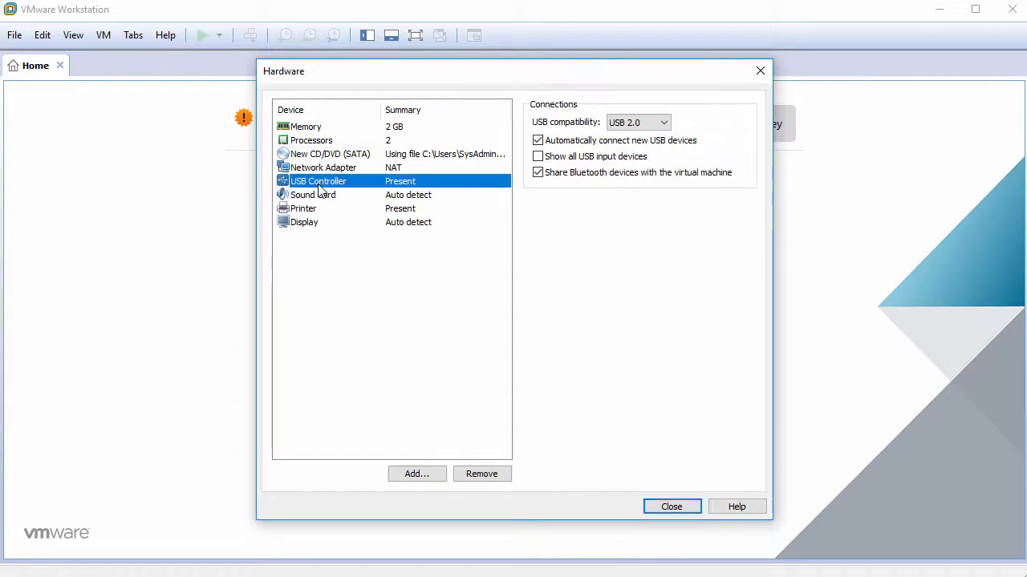
click(502, 475)
click(502, 474)
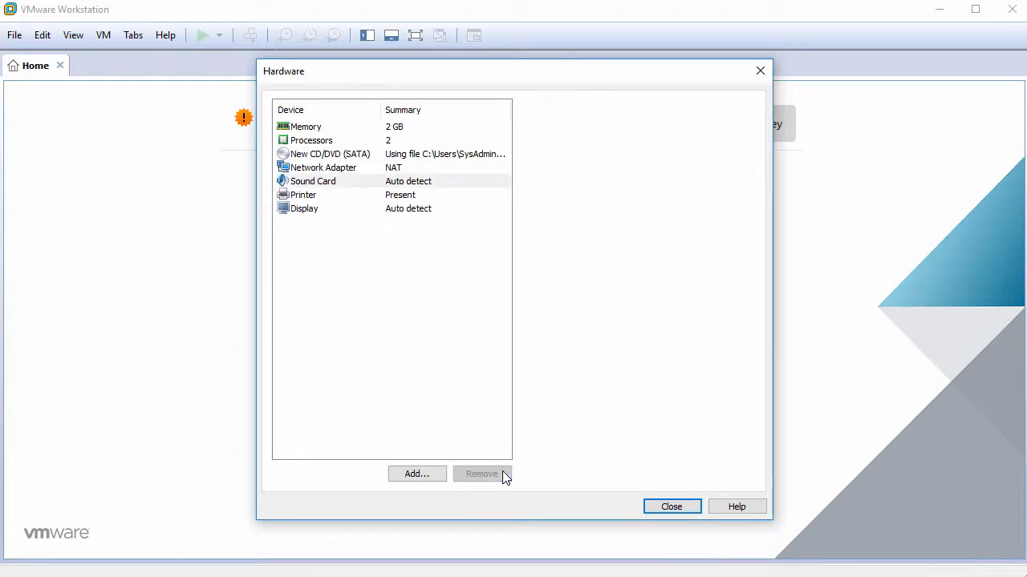
click(502, 474)
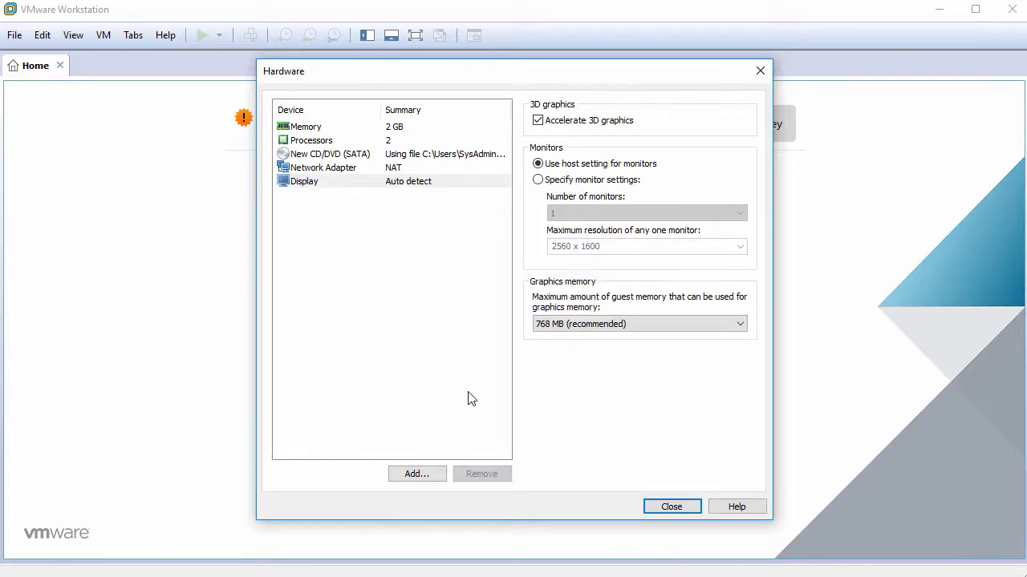
click(438, 185)
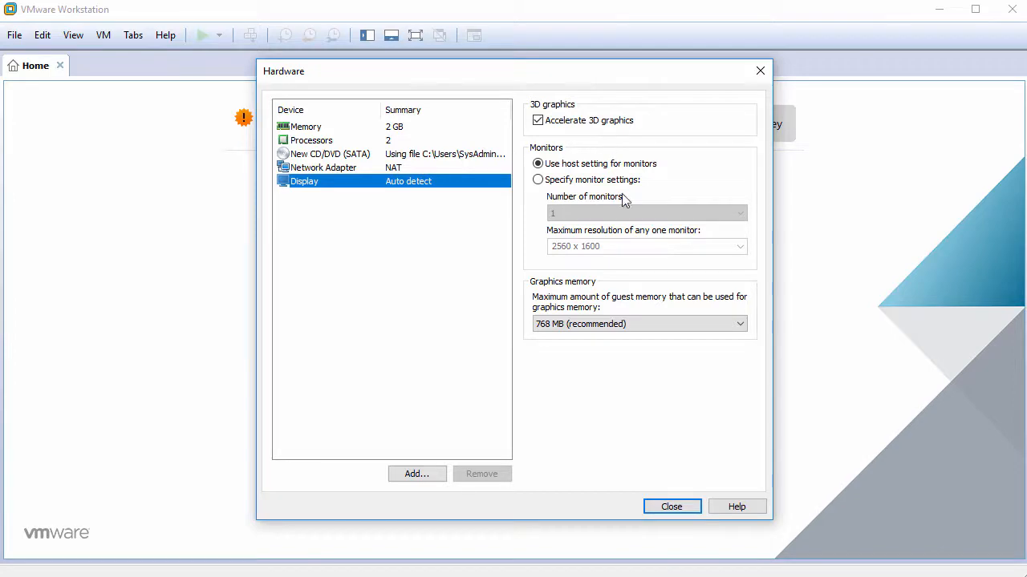
click(672, 507)
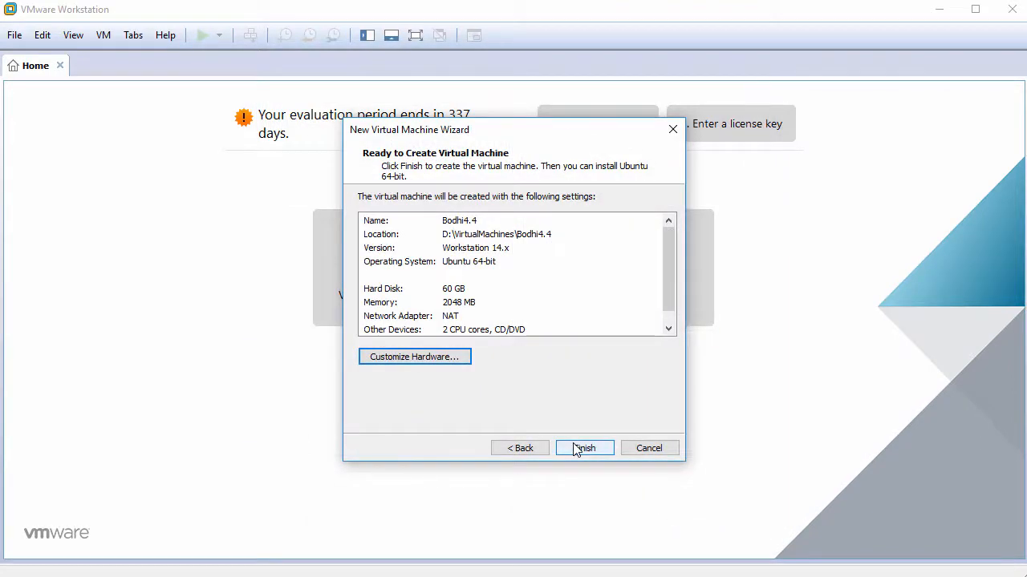
Create and power on Bodhi4.4, then boot the 'live - Legacy/BIOS' Live System
click(577, 448)
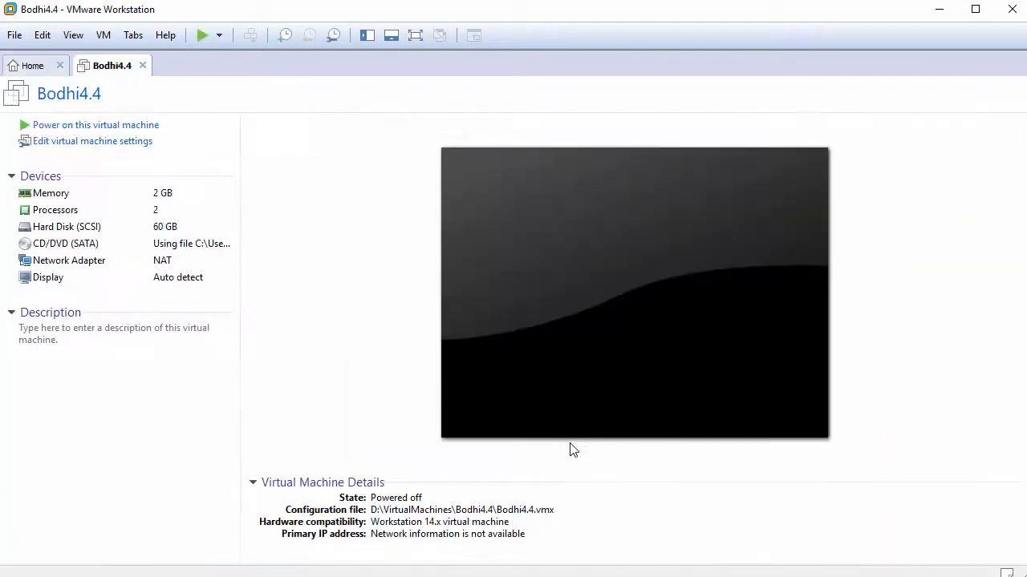
click(94, 126)
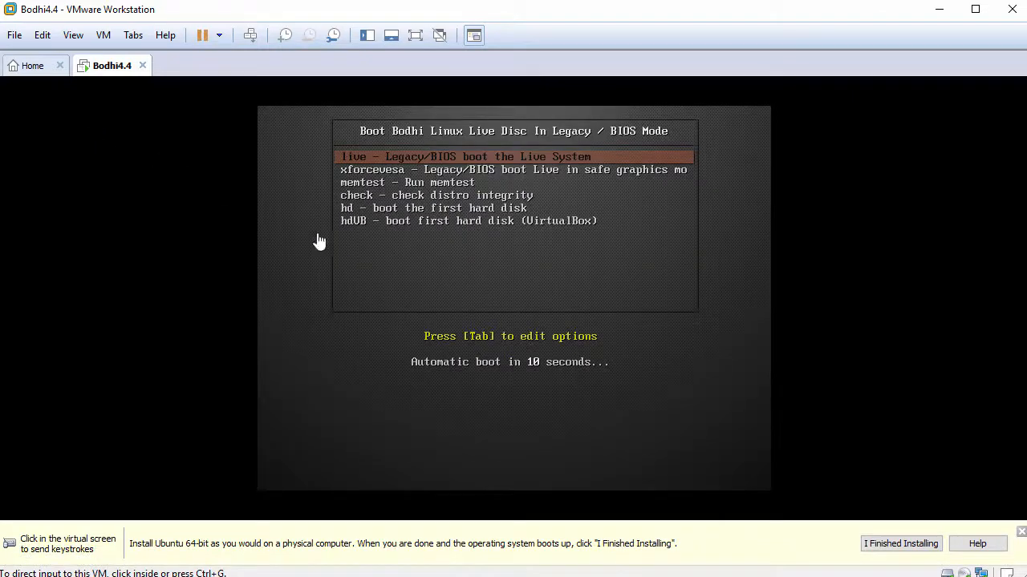
click(1021, 533)
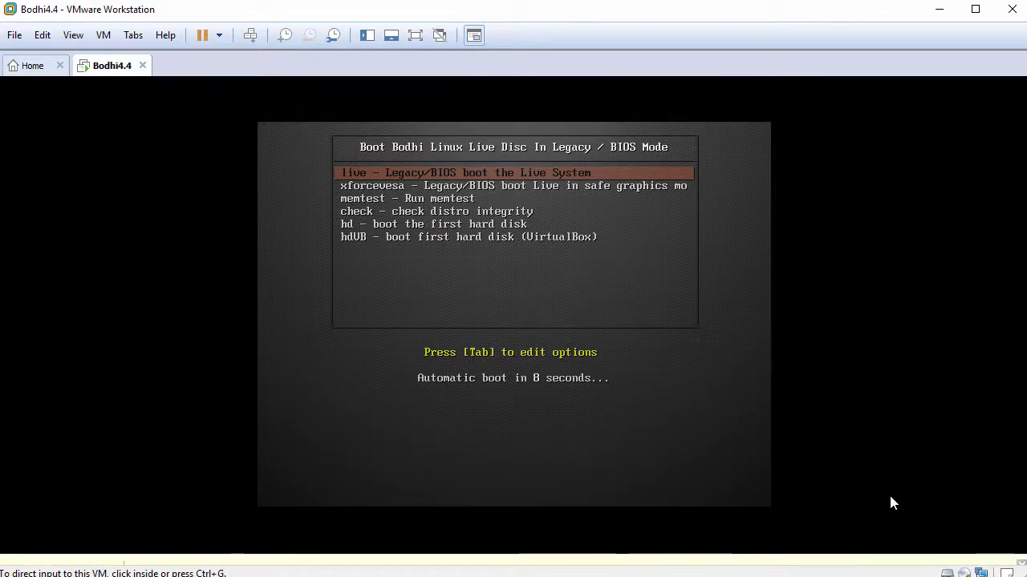
click(623, 345)
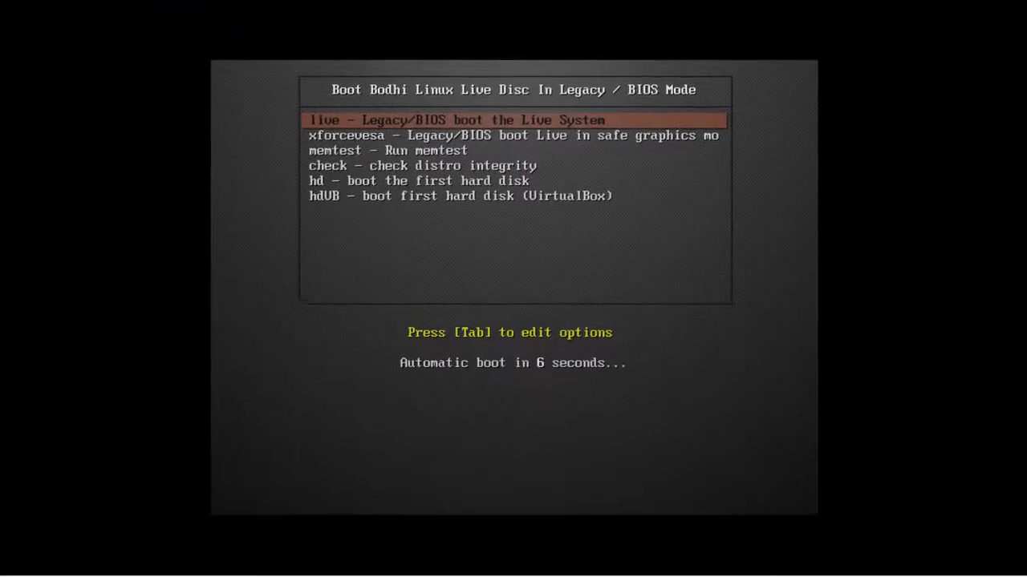
key(Return)
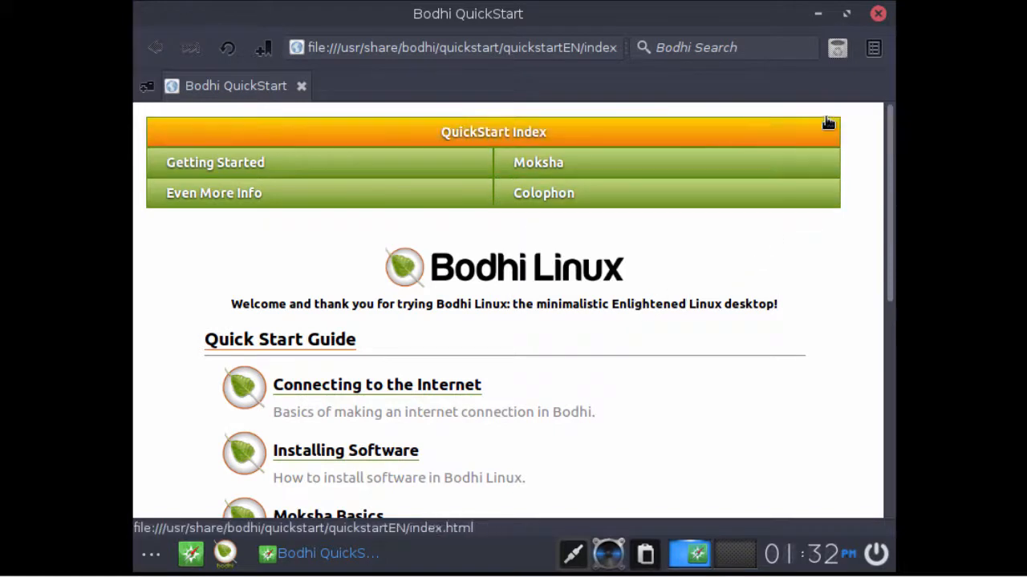
Close QuickStart, keep English, and enable update downloads and third-party software
click(879, 15)
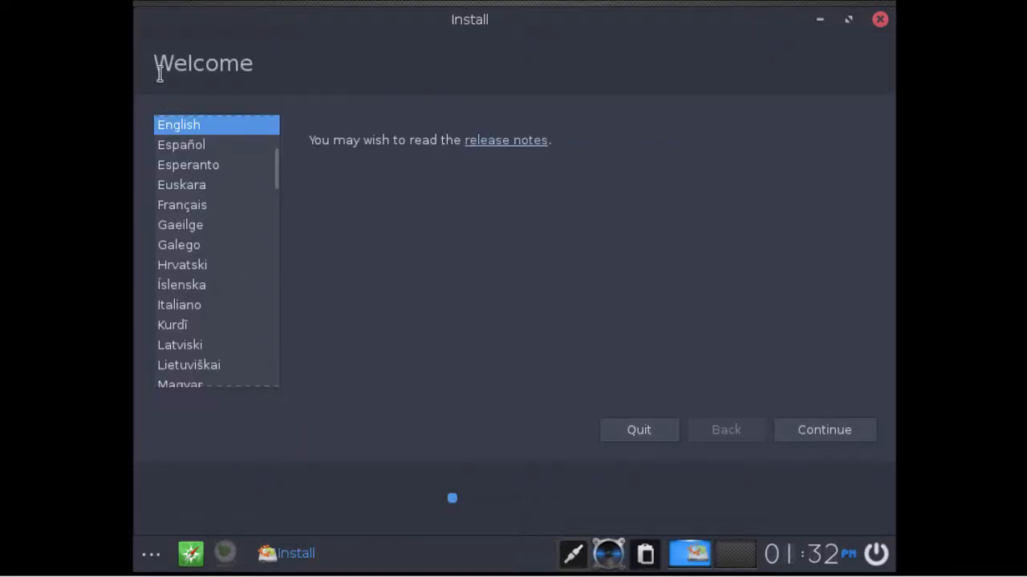
drag(159, 64, 278, 64)
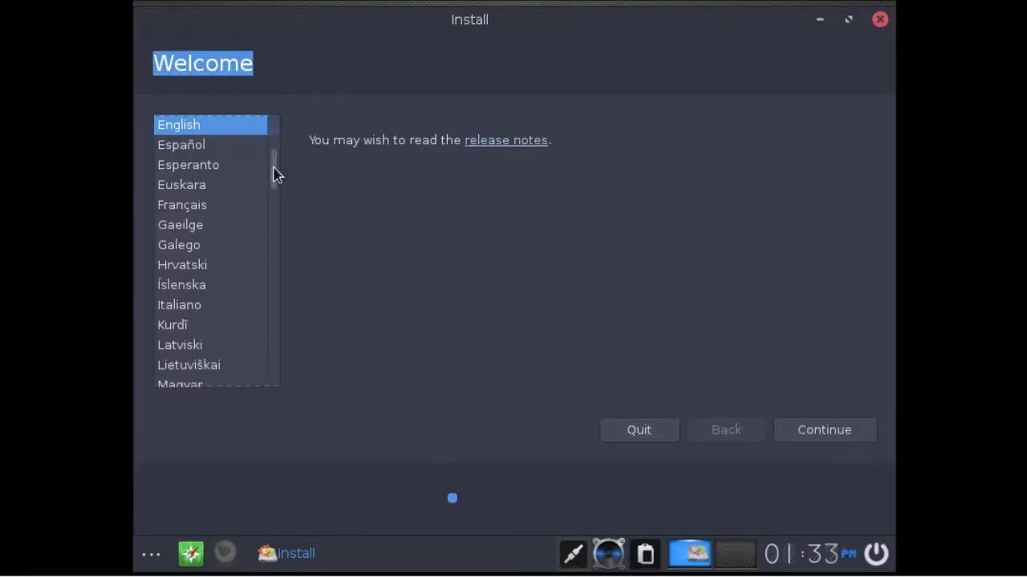
mouse_move(275, 172)
mouse_down()
mouse_move(275, 193)
mouse_move(275, 158)
mouse_up()
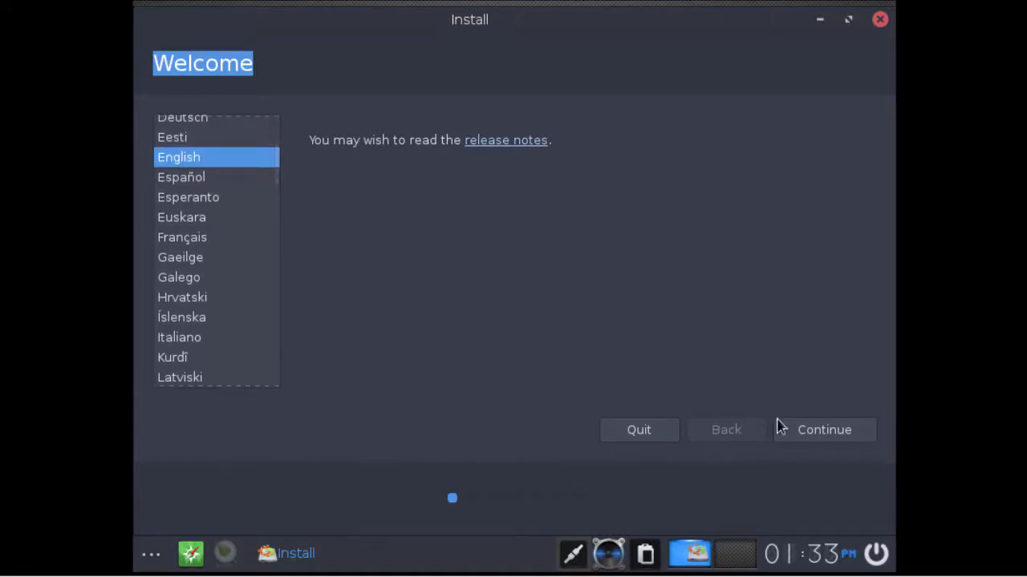
click(819, 439)
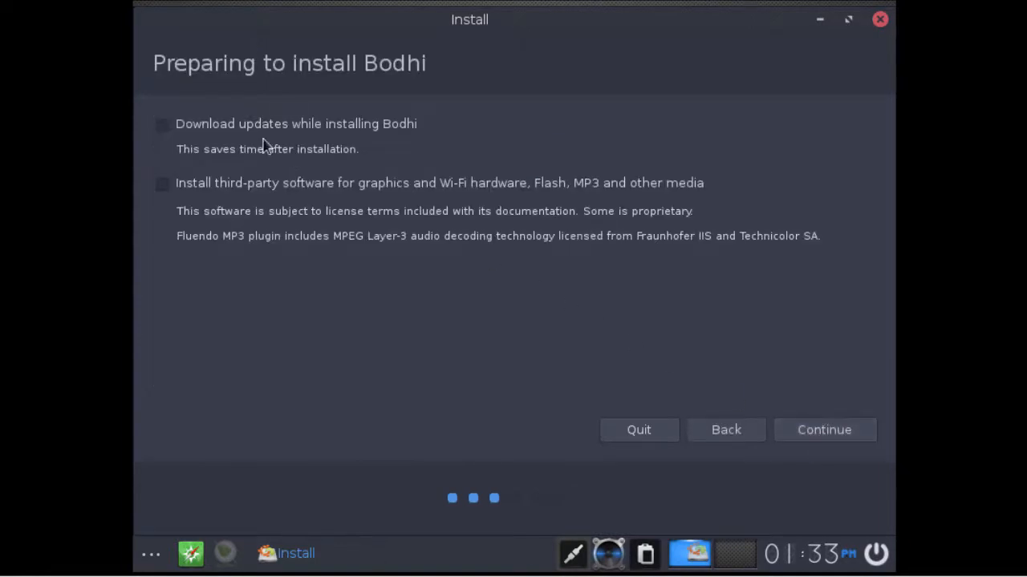
drag(154, 63, 445, 77)
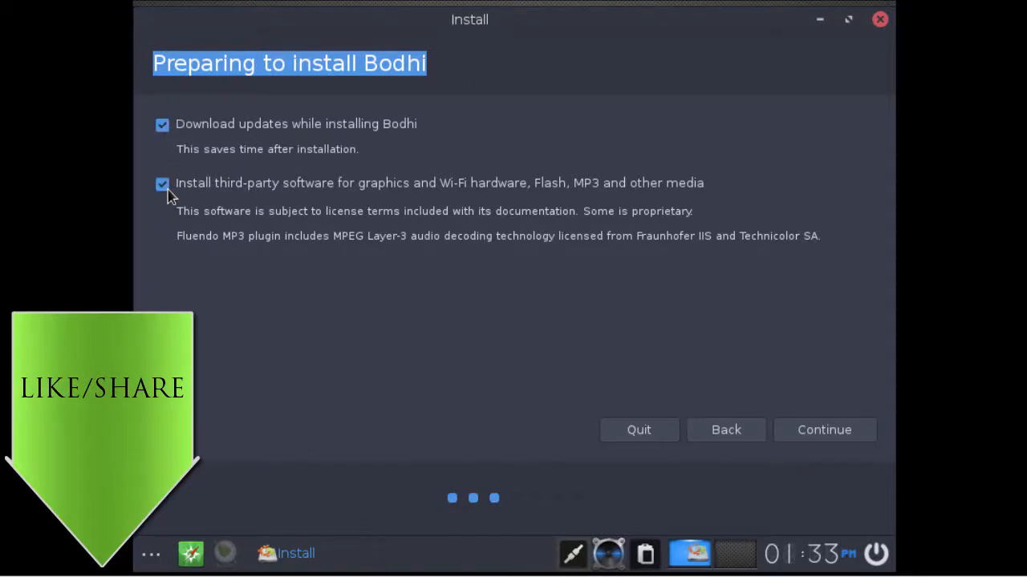
click(802, 431)
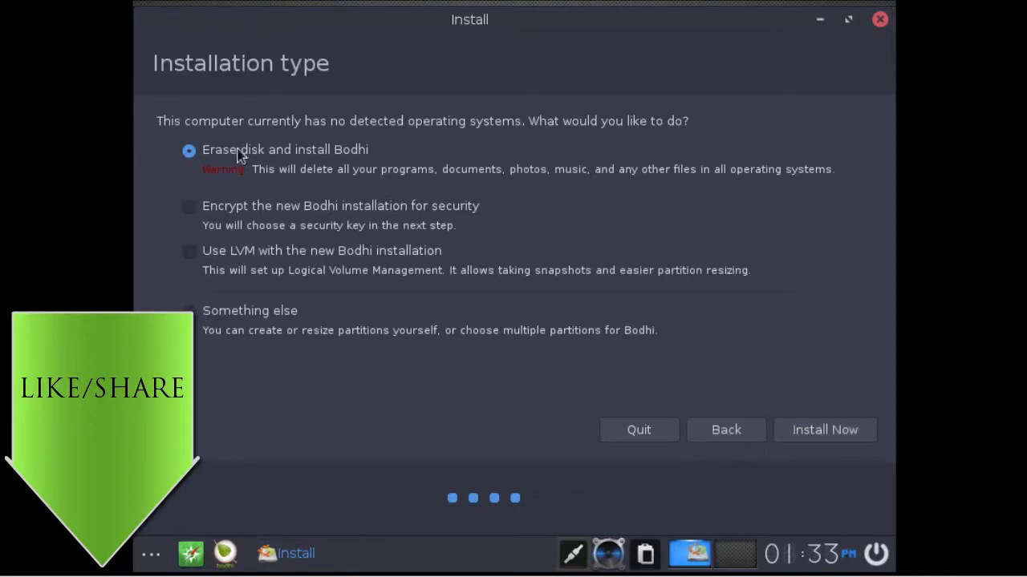
Install with 'Erase disk and install Bodhi' and confirm writing changes to disk
drag(158, 120, 700, 129)
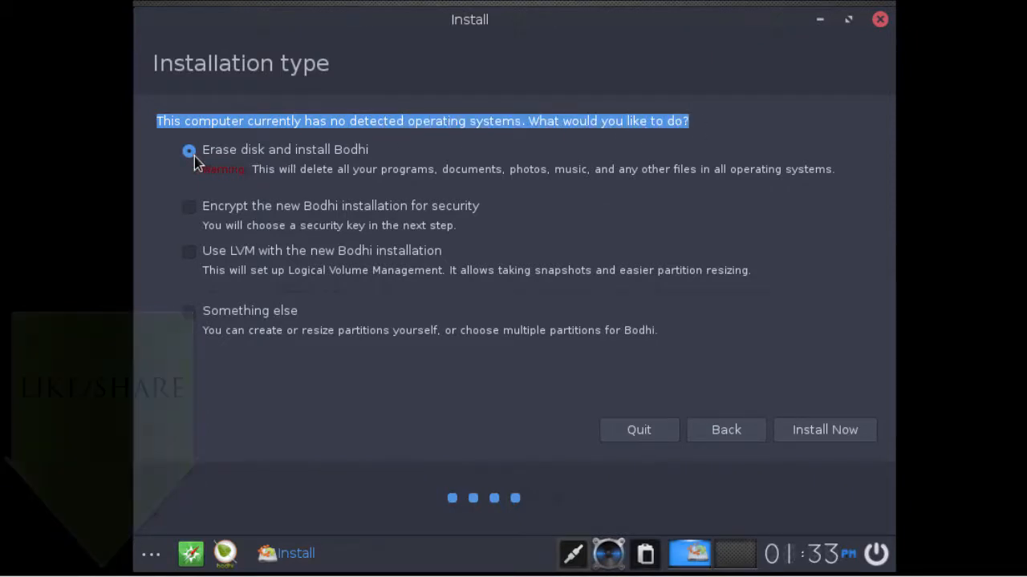
click(816, 437)
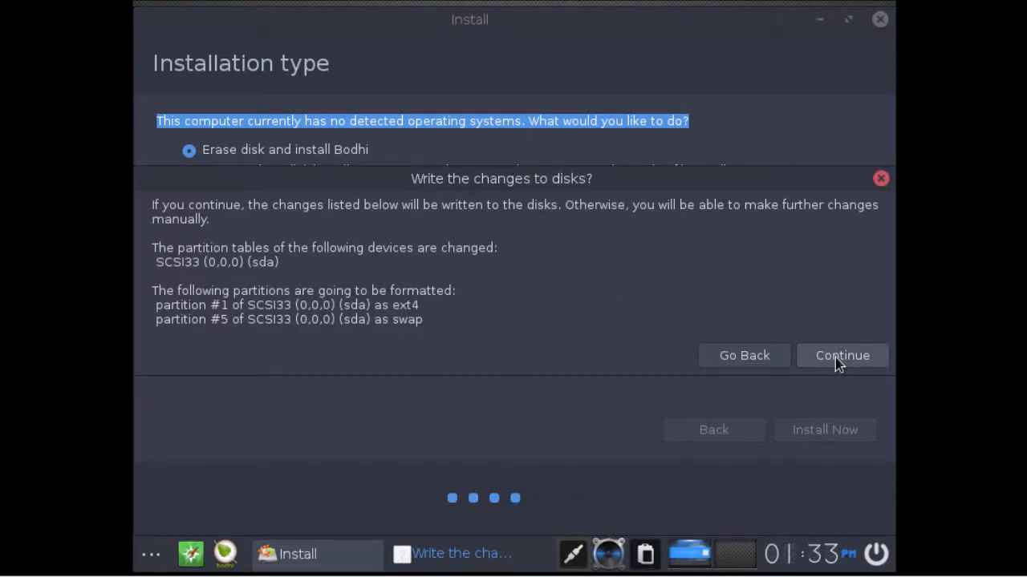
click(835, 358)
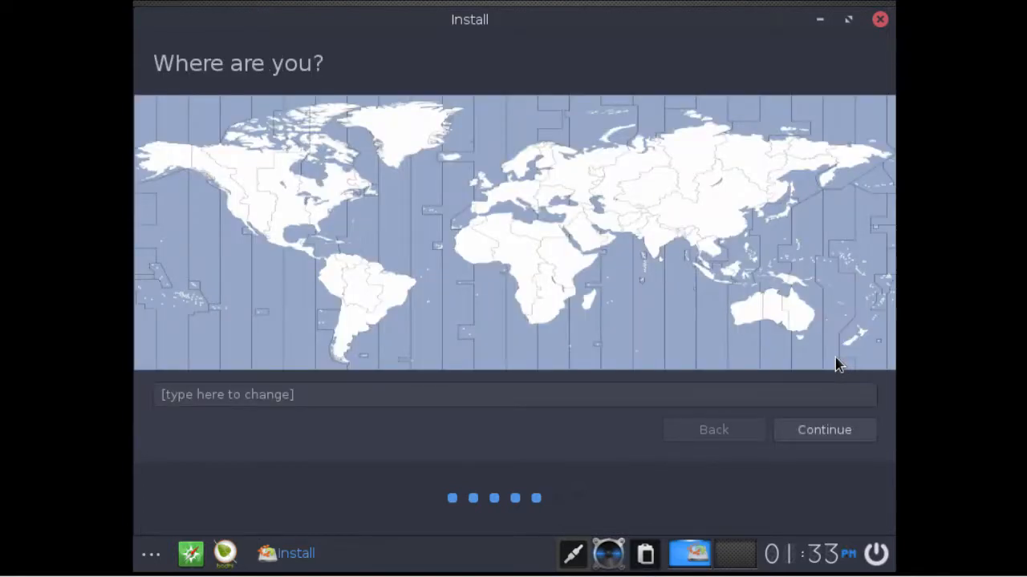
Pick New York on the timezone map and keep the English (US) keyboard layout
drag(156, 63, 359, 75)
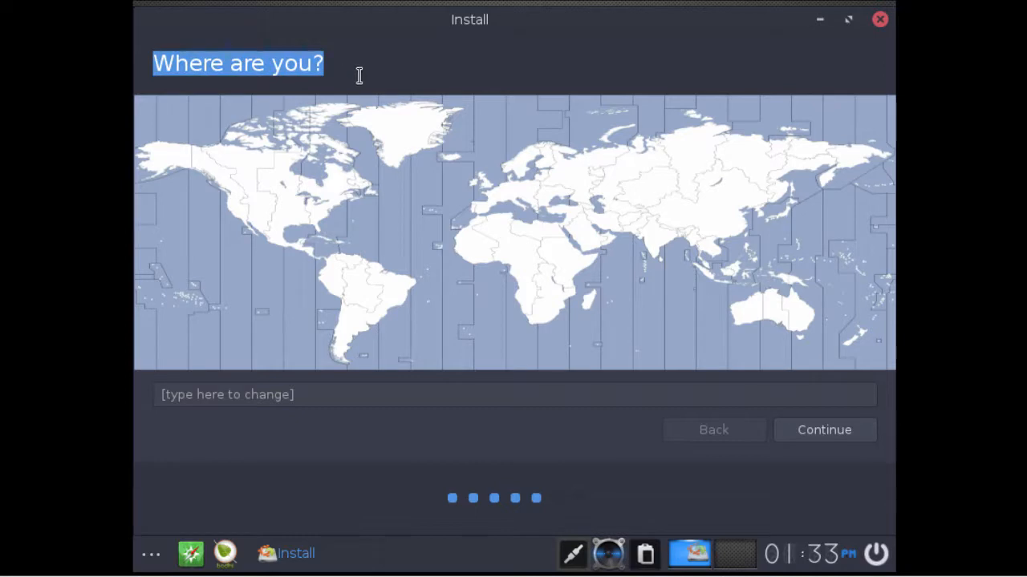
click(326, 207)
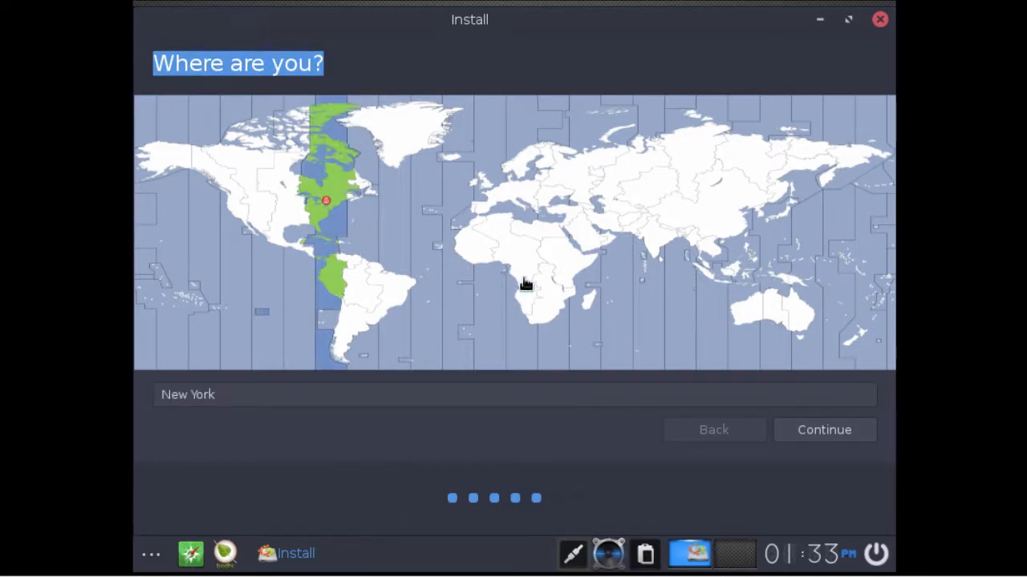
click(811, 431)
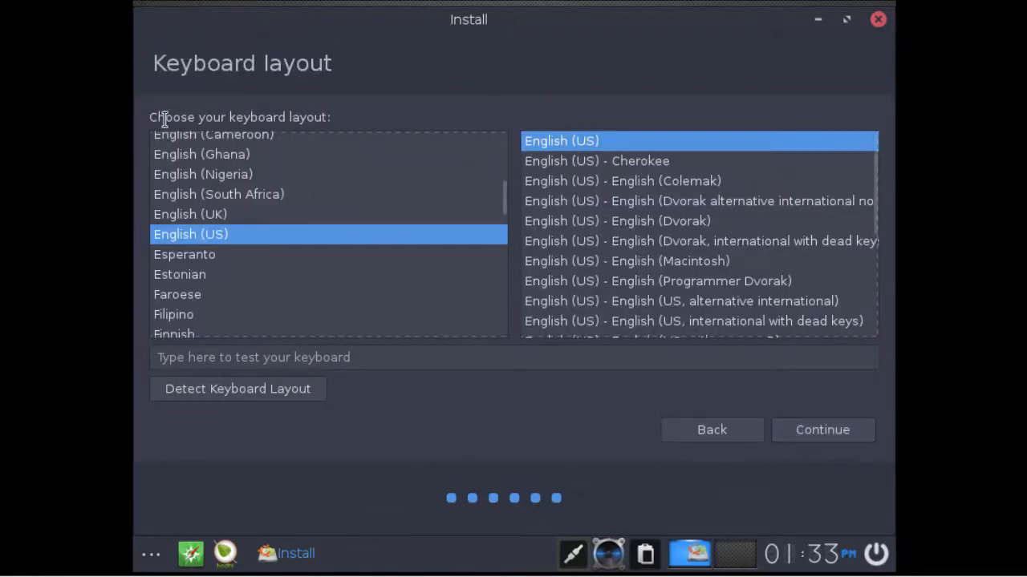
drag(149, 117, 342, 121)
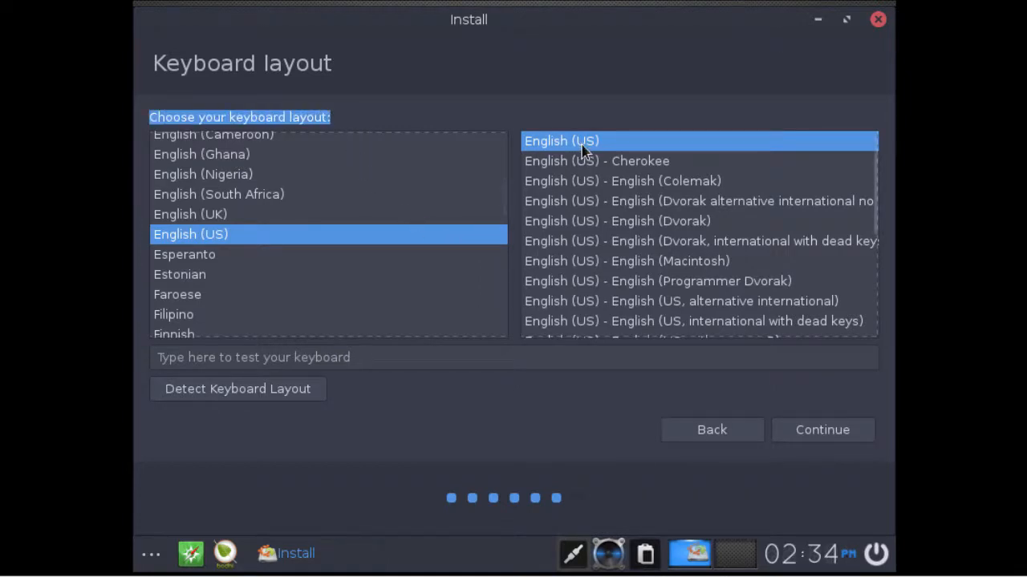
click(824, 432)
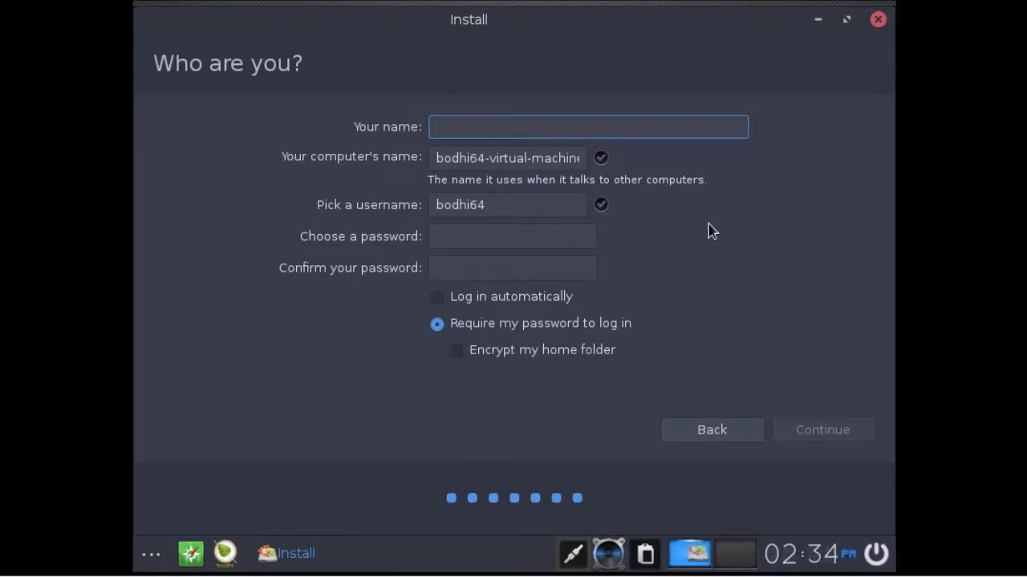
Enter the user's full name, computer name bodhi2018, a username and a confirmed password, then continue
text(John Smith)
key(Tab)
text(bo)
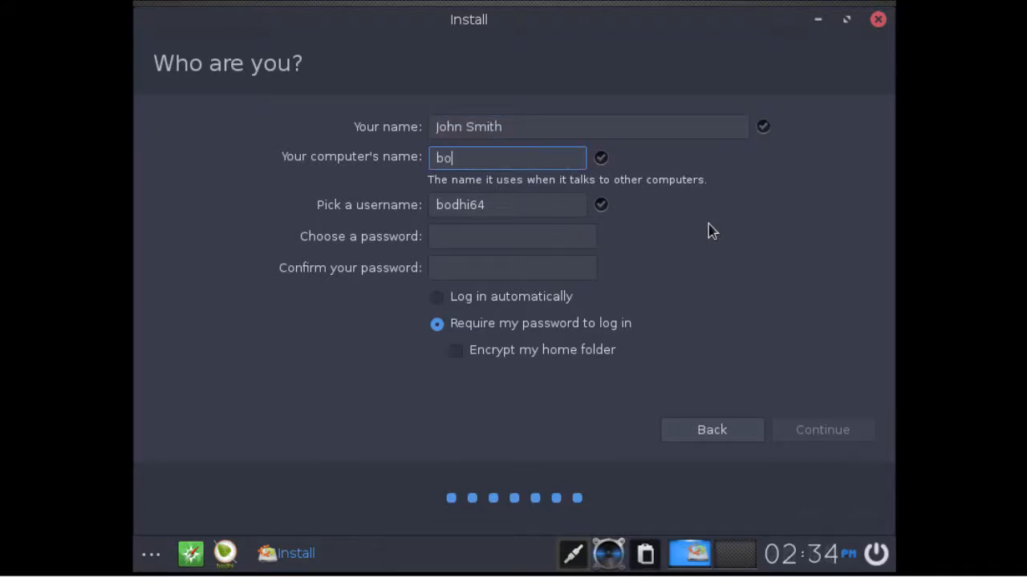
text(dhi2018)
key(Tab)
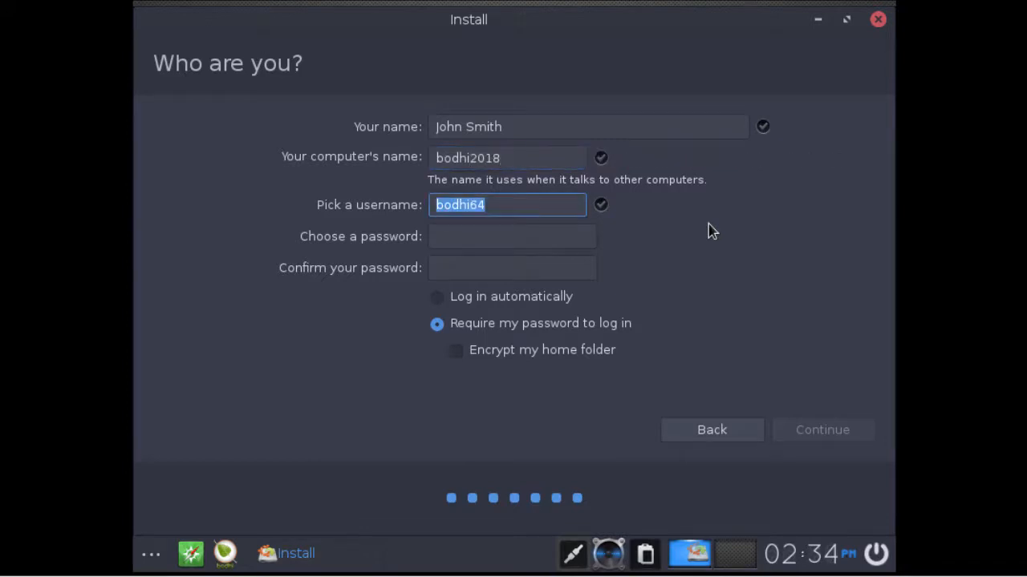
text(john)
key(Tab)
text(123)
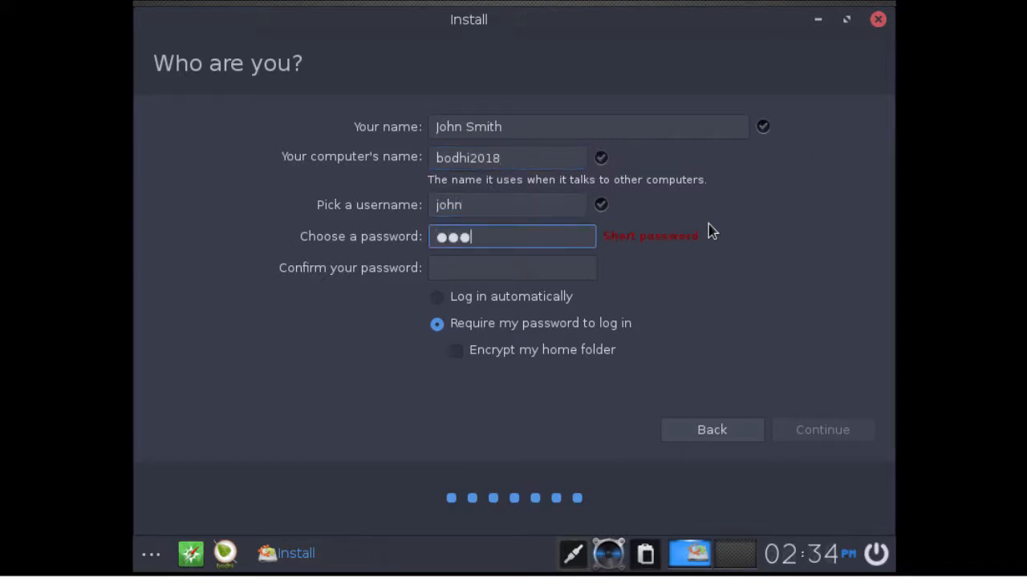
text(45678901)
key(Tab)
text(1)
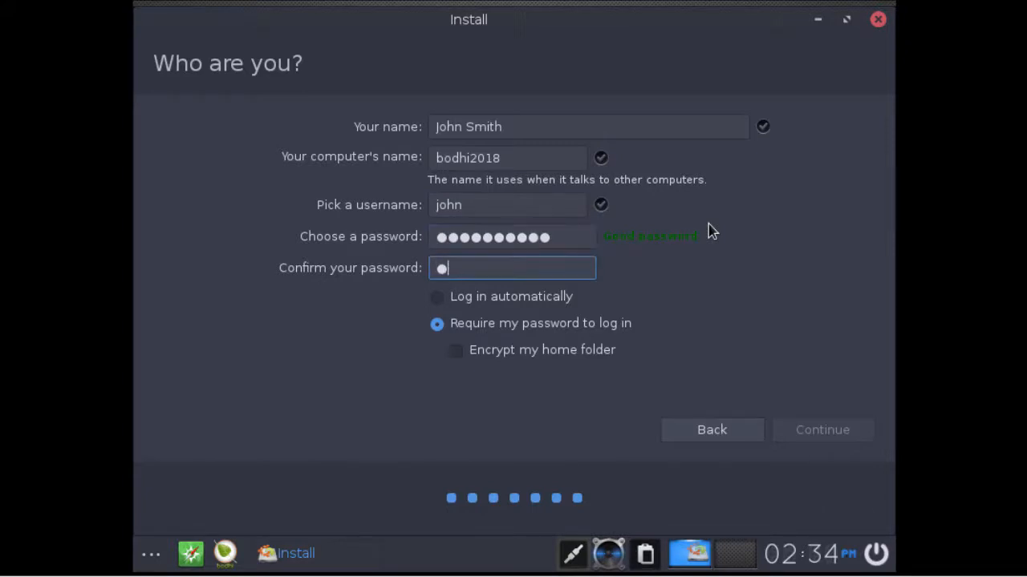
text(2345678901)
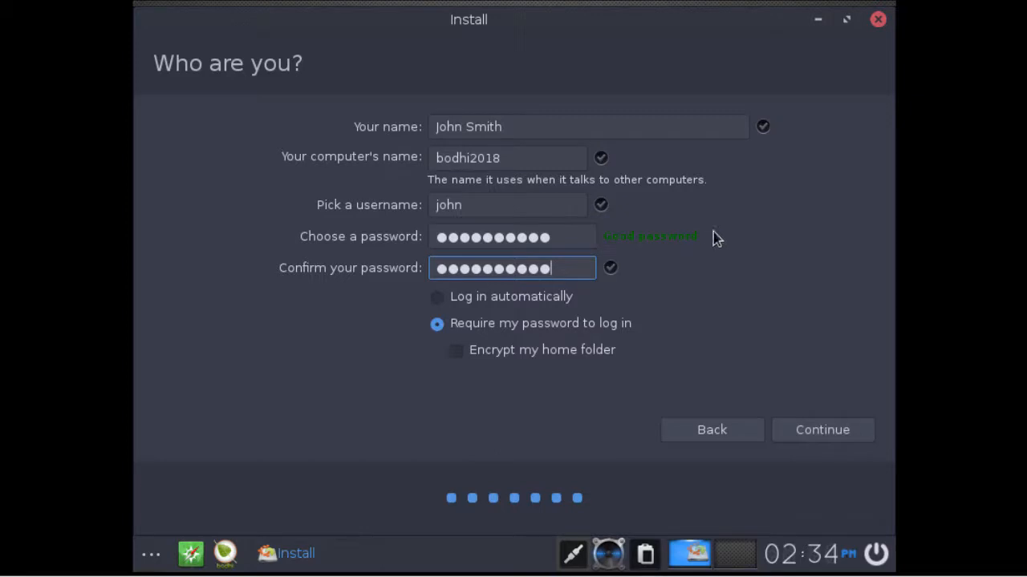
click(823, 430)
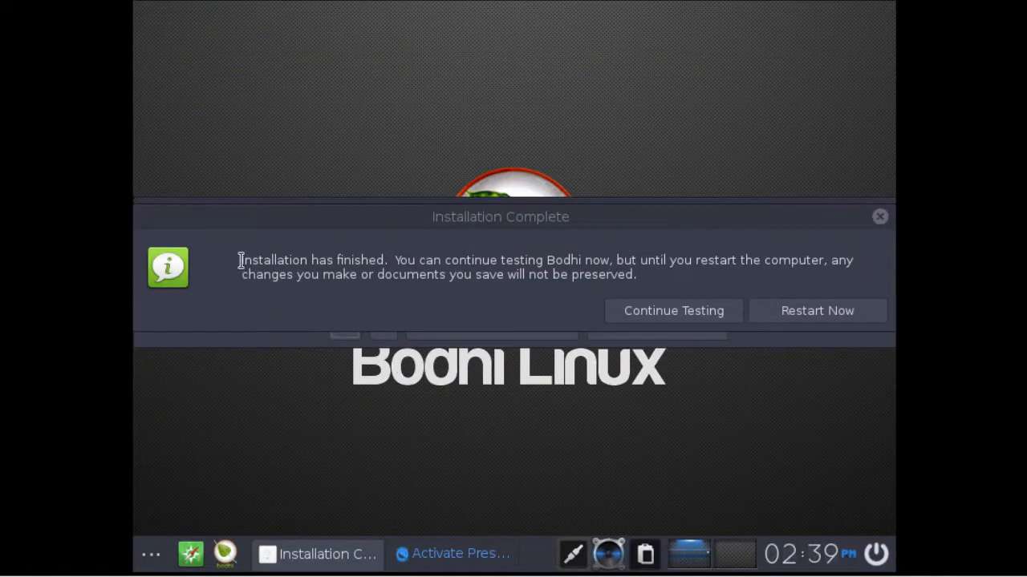
Choose Restart Now in the Installation Complete dialog to boot the installed Bodhi
drag(241, 260, 389, 264)
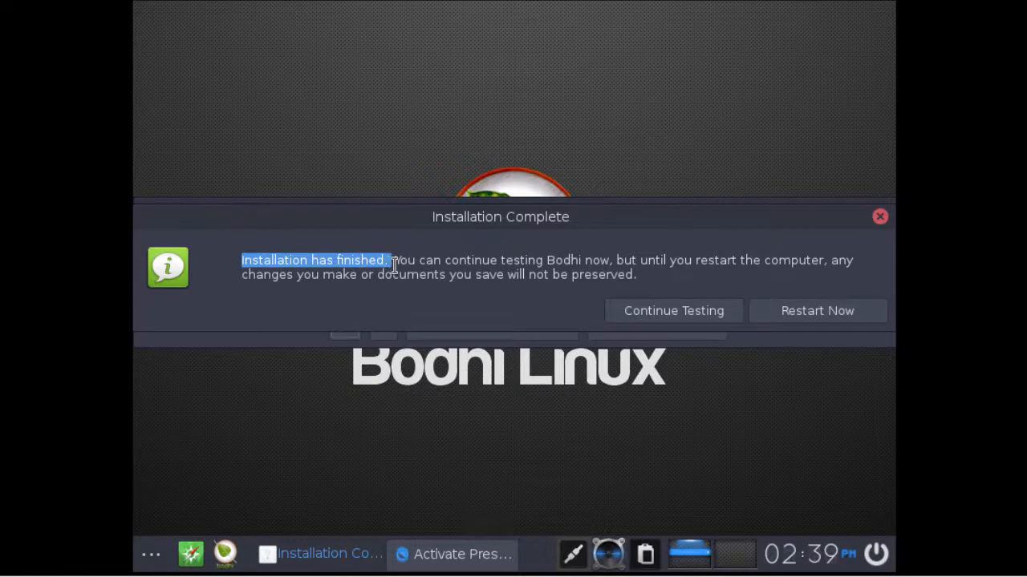
click(807, 315)
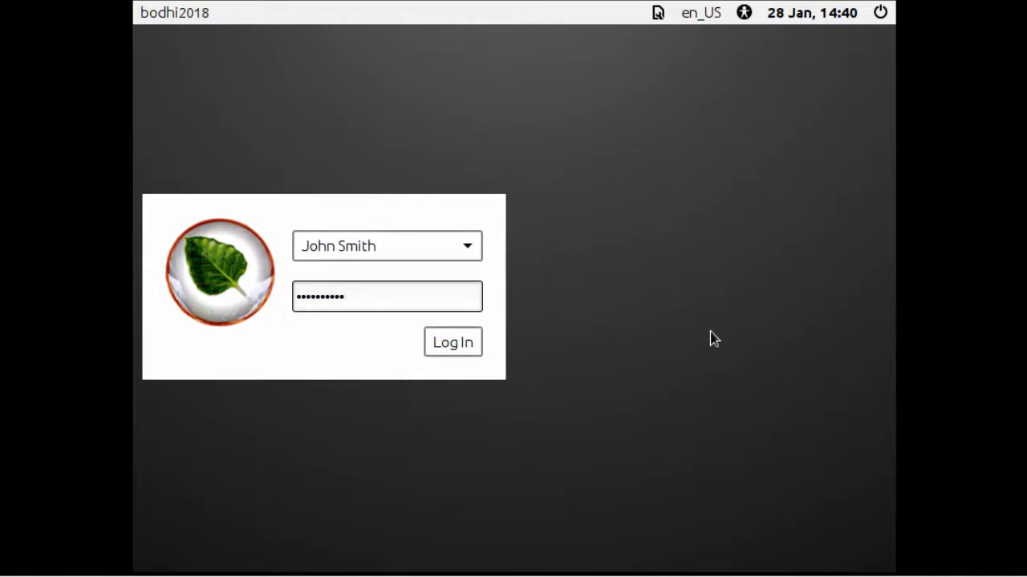
Log in to the installed Bodhi desktop and close the QuickStart guide
click(451, 346)
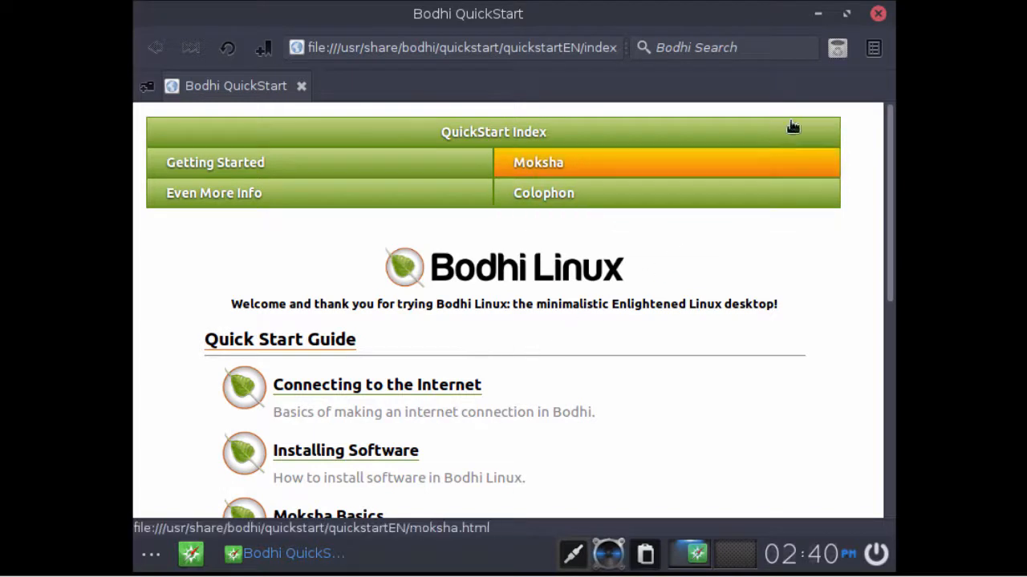
click(877, 14)
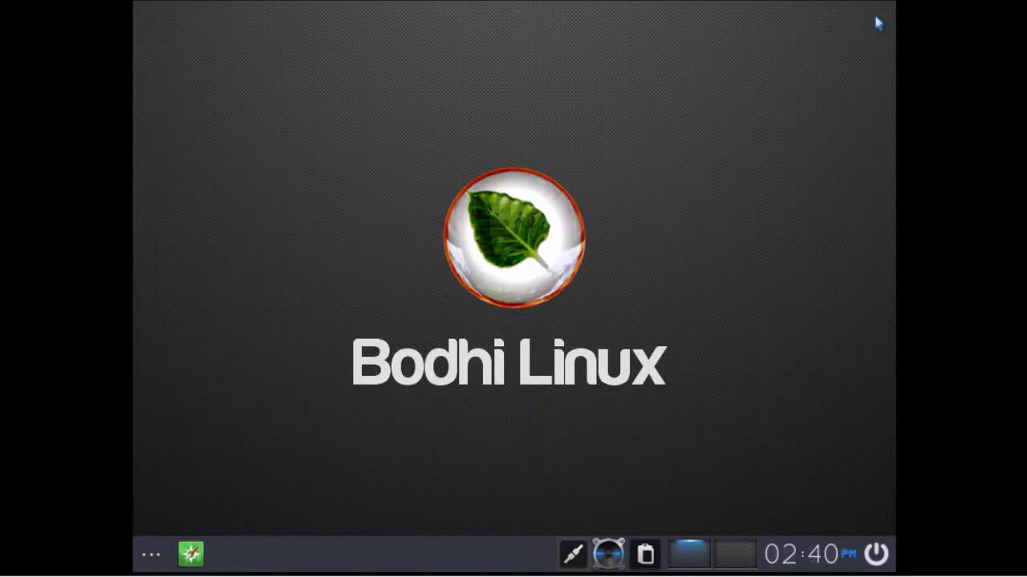
click(151, 554)
mouse_move(272, 347)
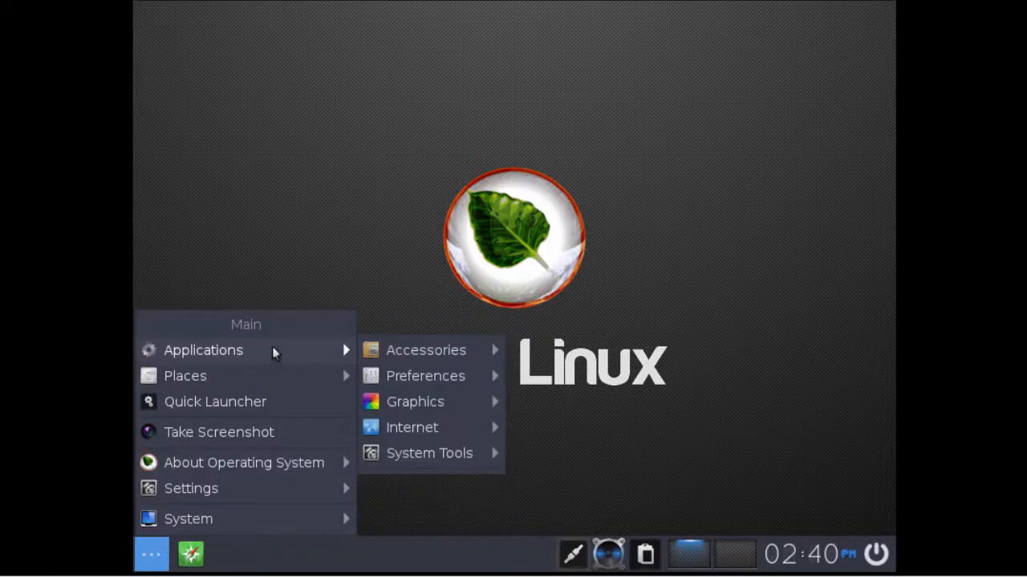
mouse_move(407, 352)
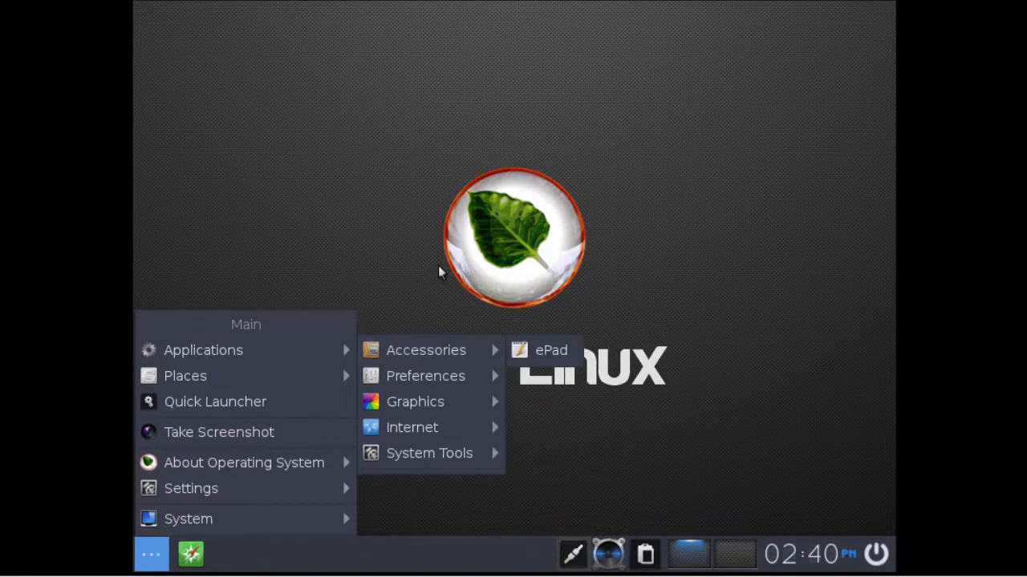
click(440, 273)
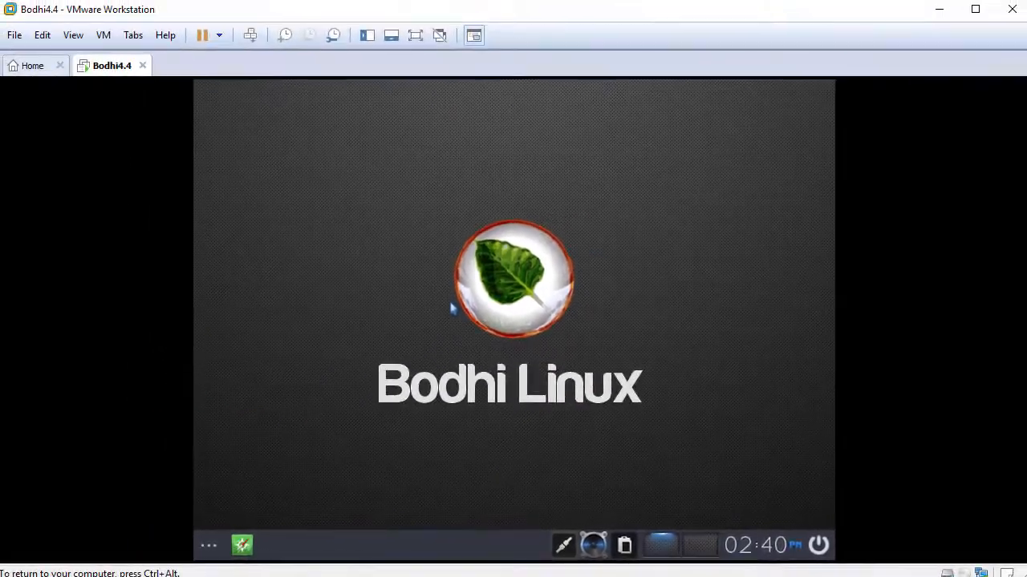
Launch Terminology from Applications > System Tools in the Bodhi main menu
click(74, 35)
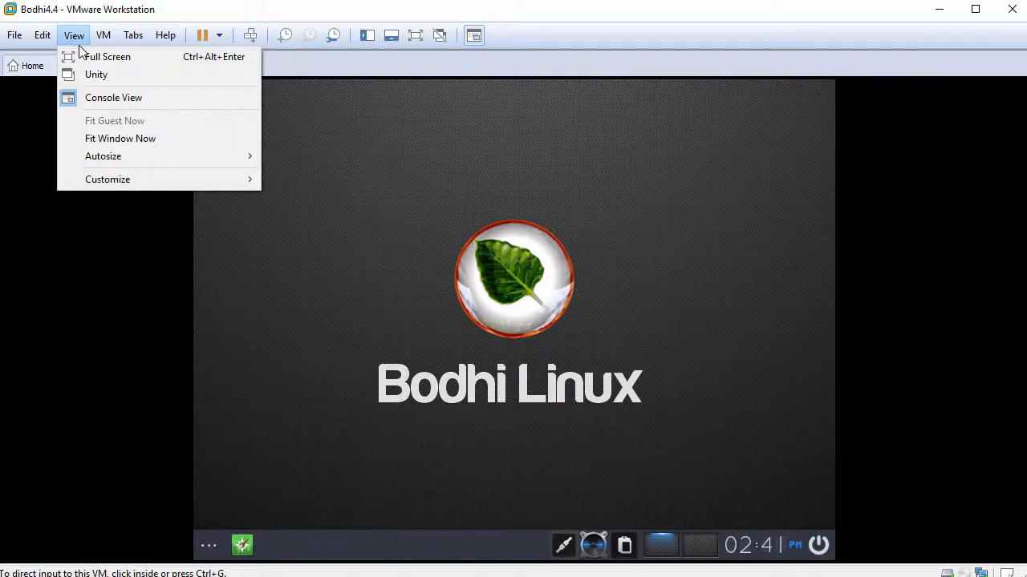
click(322, 286)
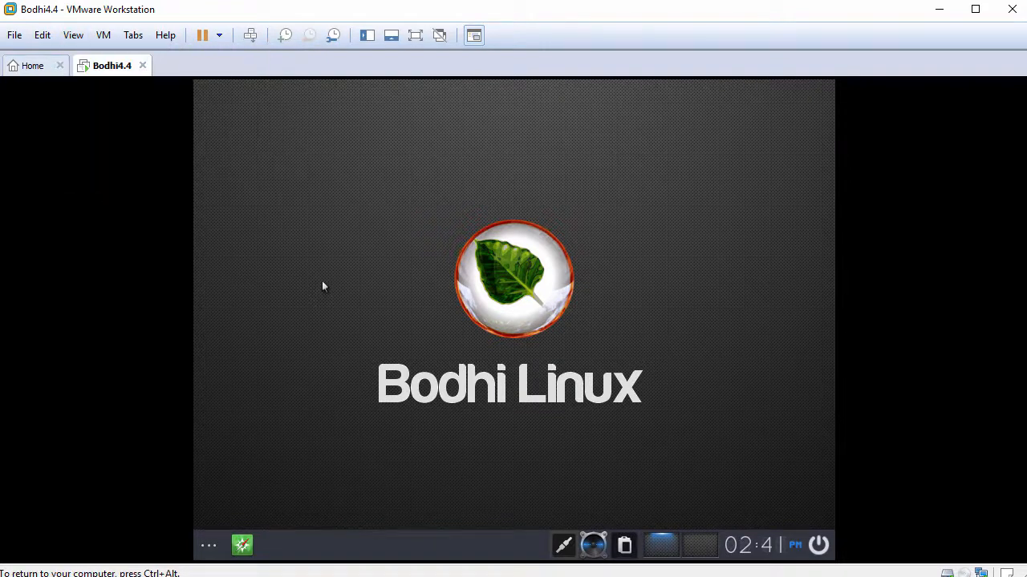
click(208, 548)
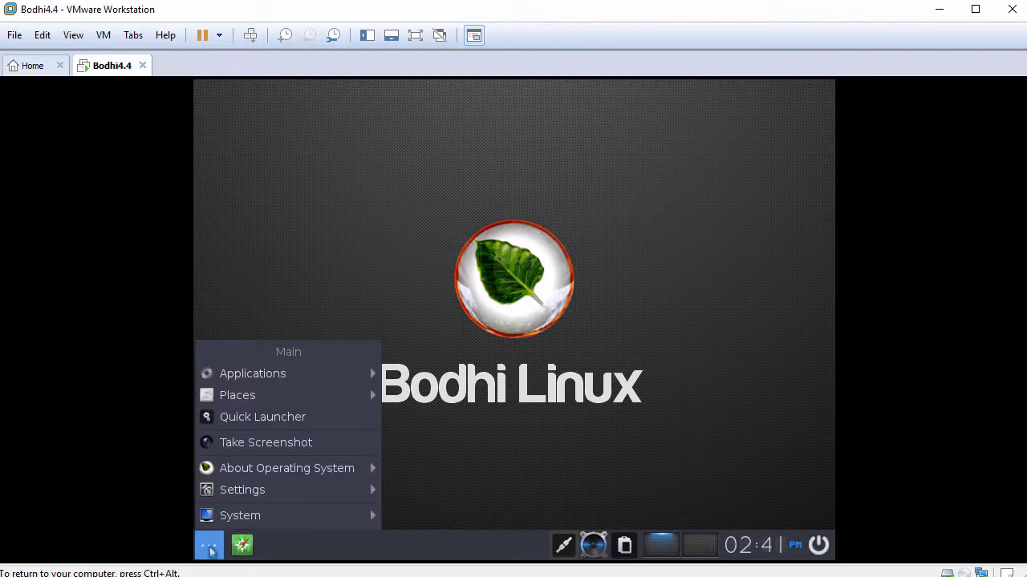
mouse_move(299, 377)
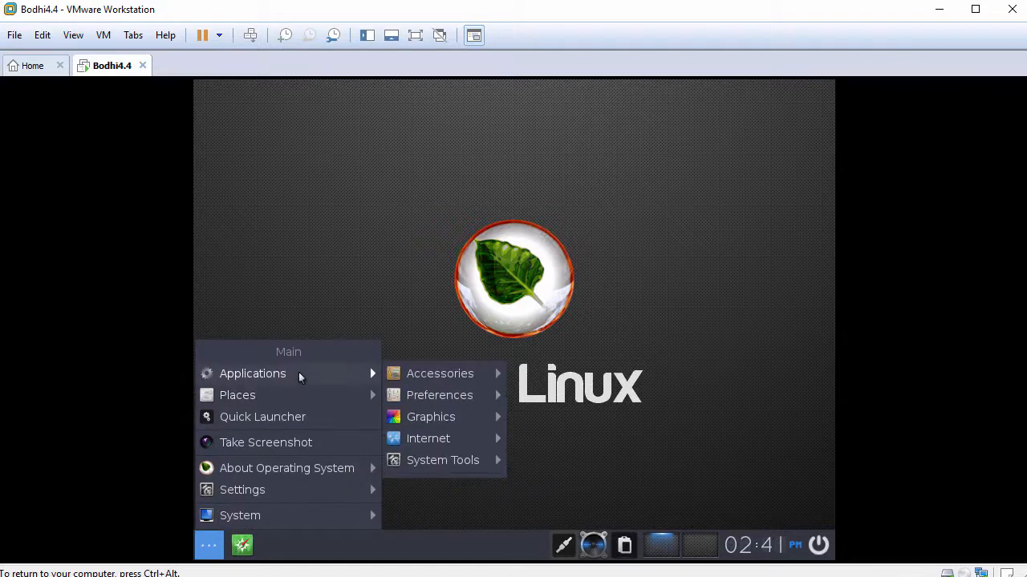
mouse_move(456, 461)
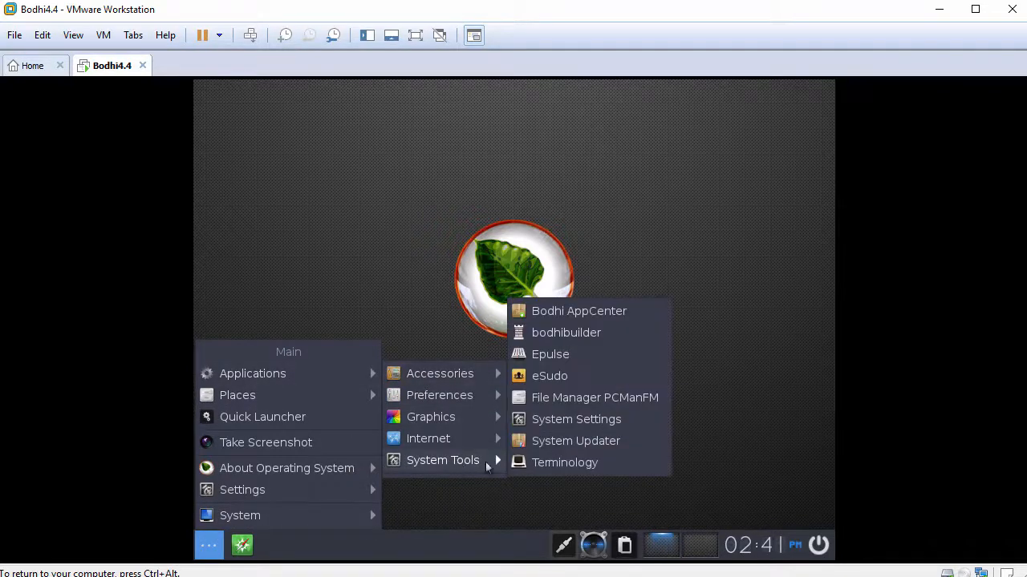
click(543, 465)
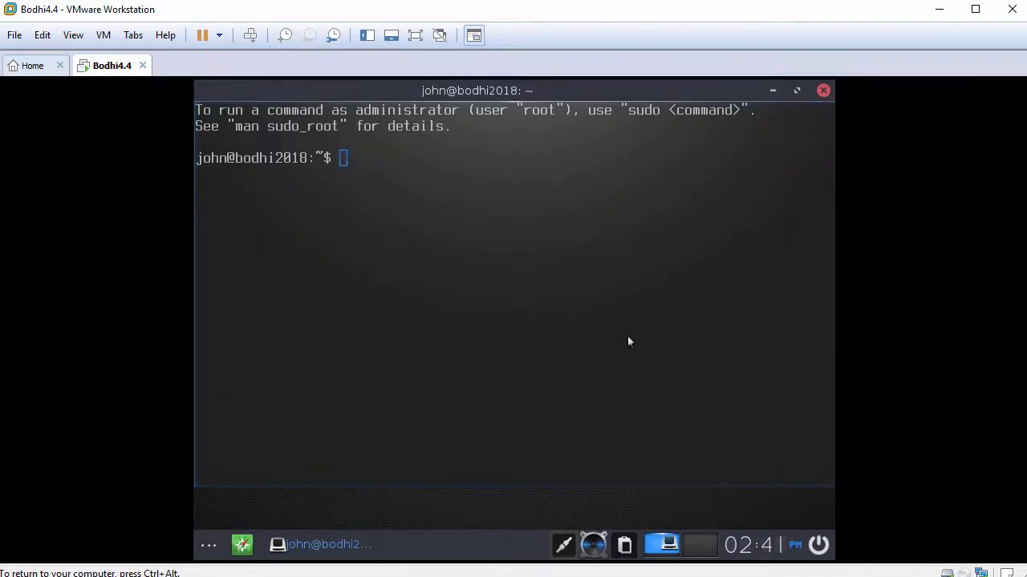
Run whoami to check the current user
key(Return)
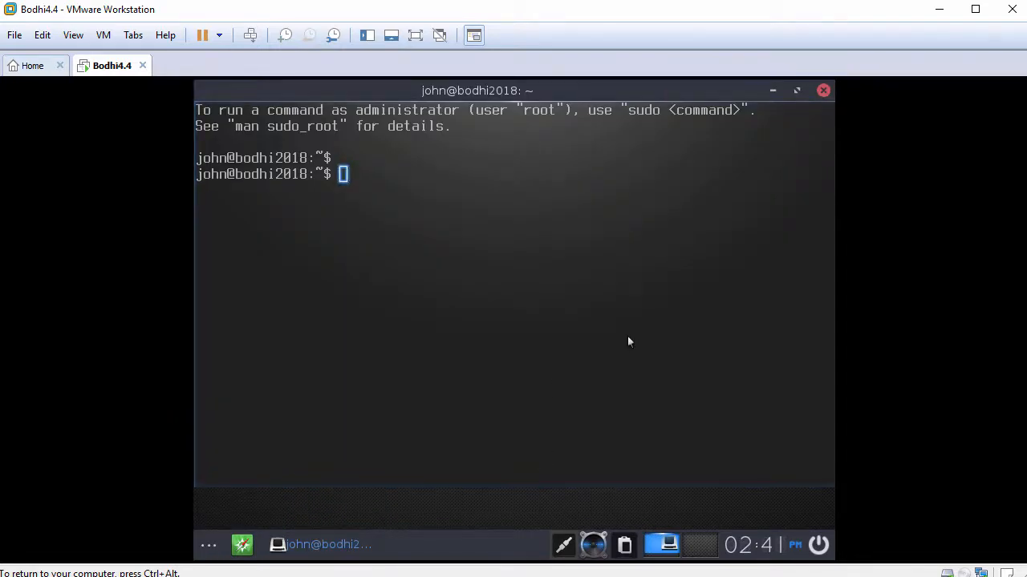
text(whoami)
key(Return)
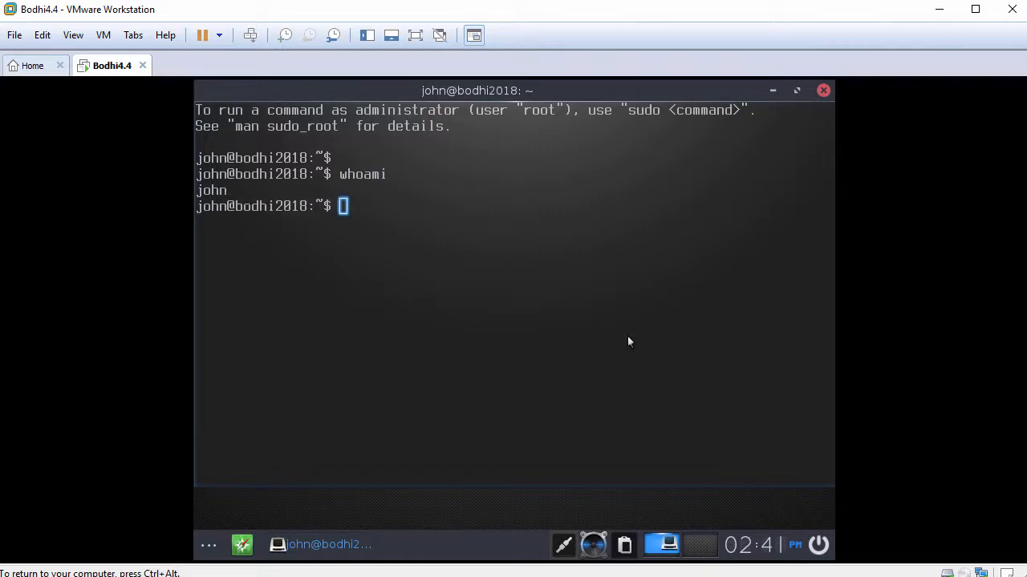
key(Return)
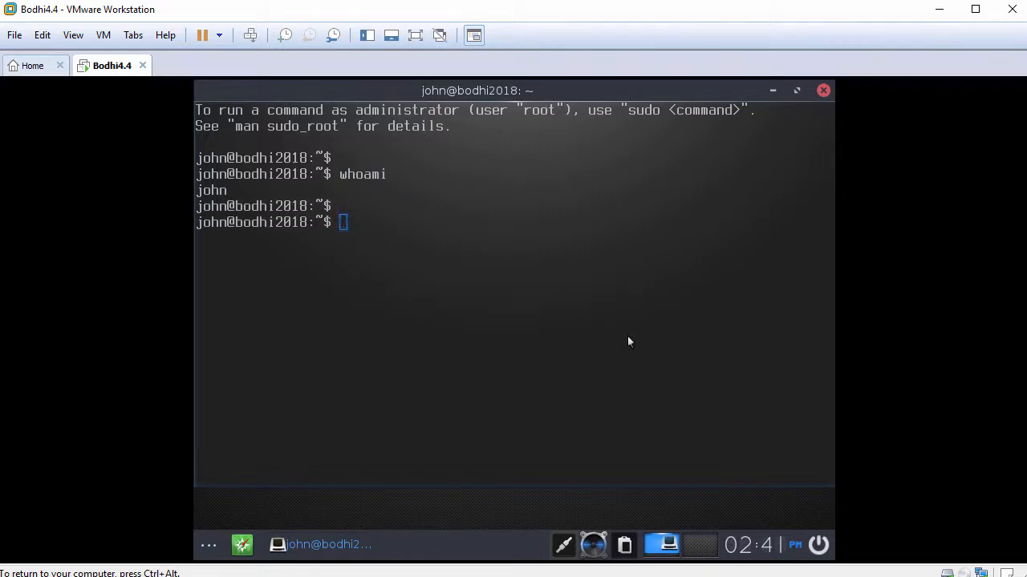
Start a root shell with sudo bash and the password, confirming whoami reports root
text(sudo bash)
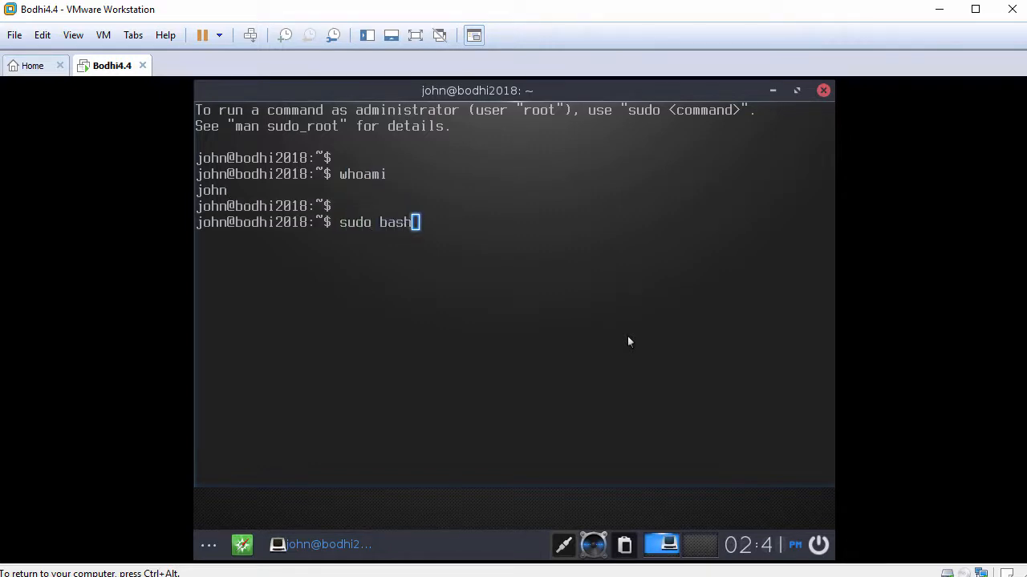
key(Return)
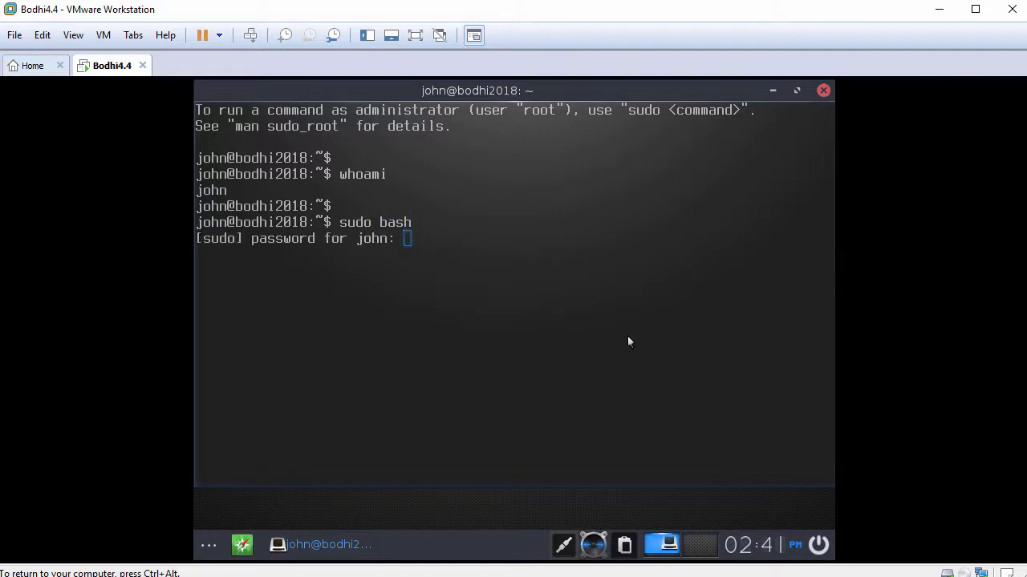
key(Return)
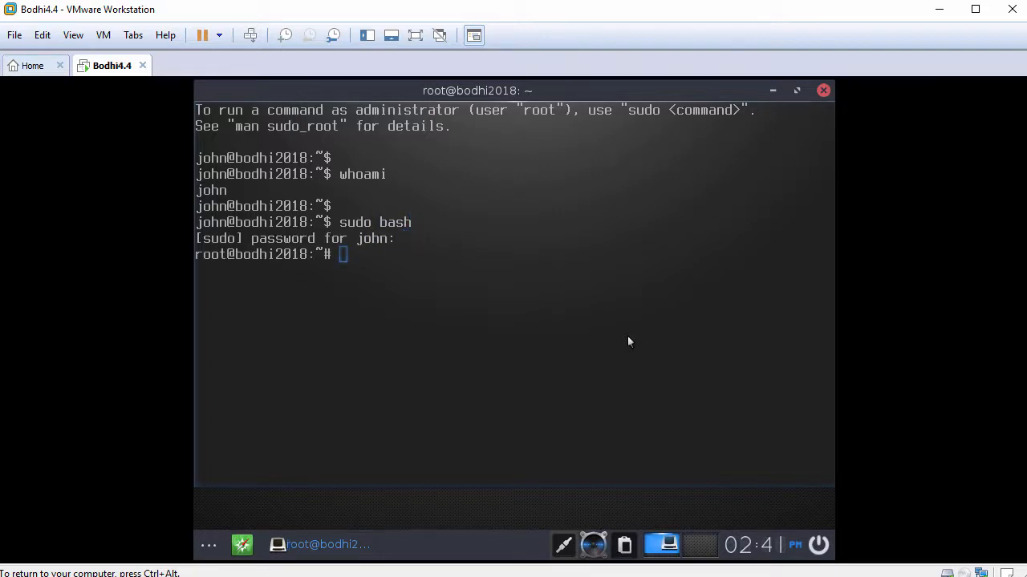
key(Return)
text(whoami)
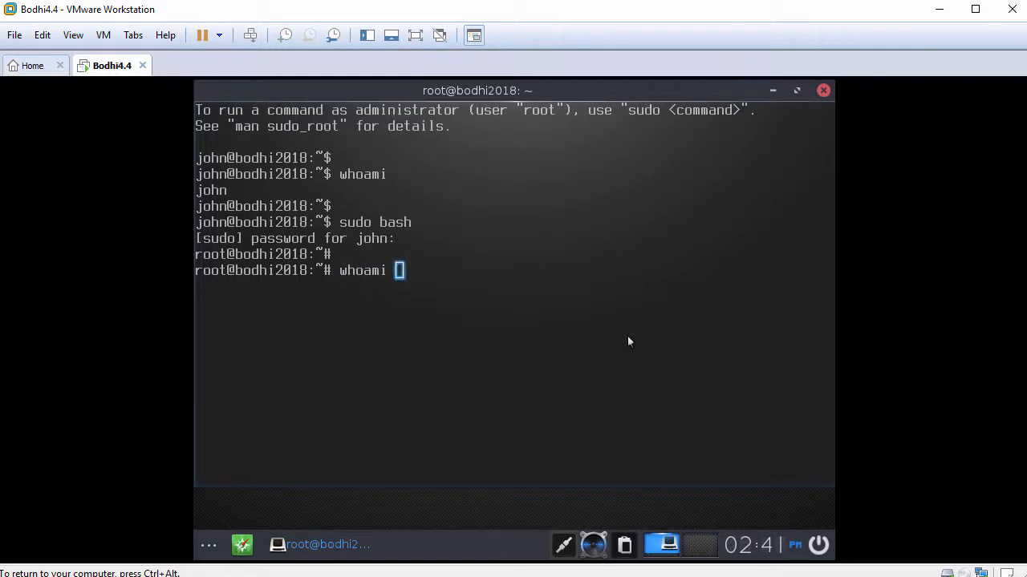
key(Return)
key(Return)
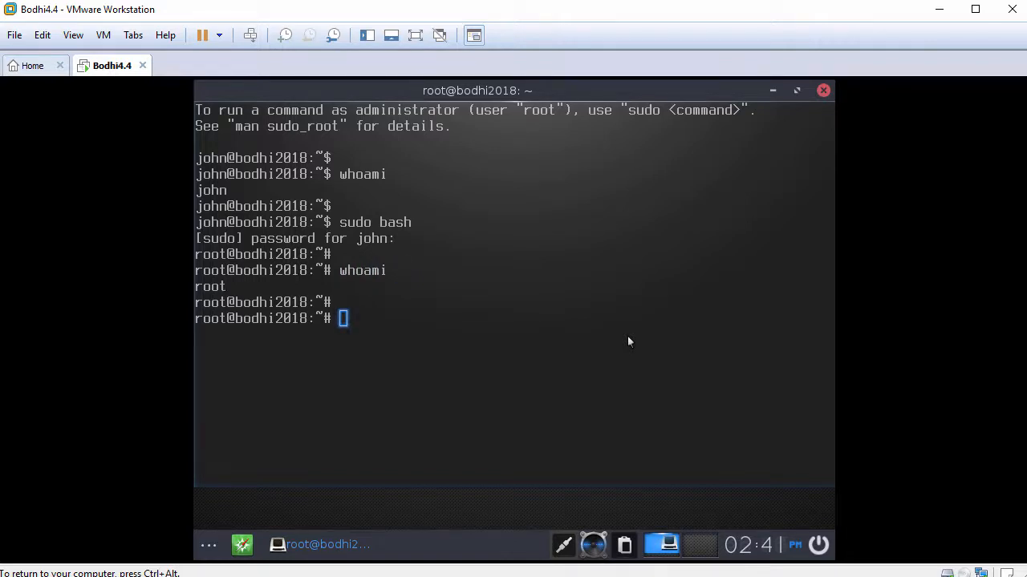
text(ping -c 3)
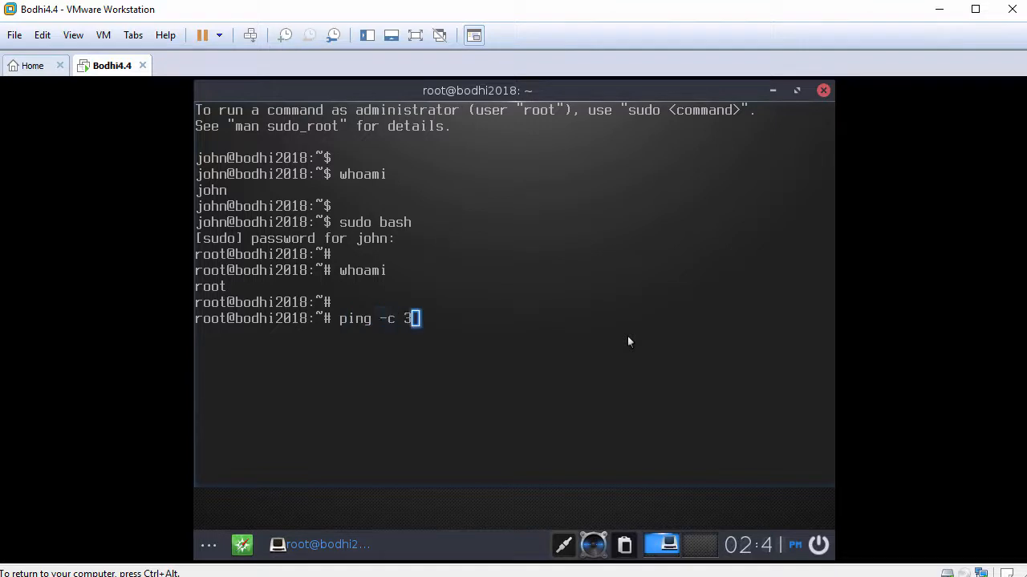
text( www.google)
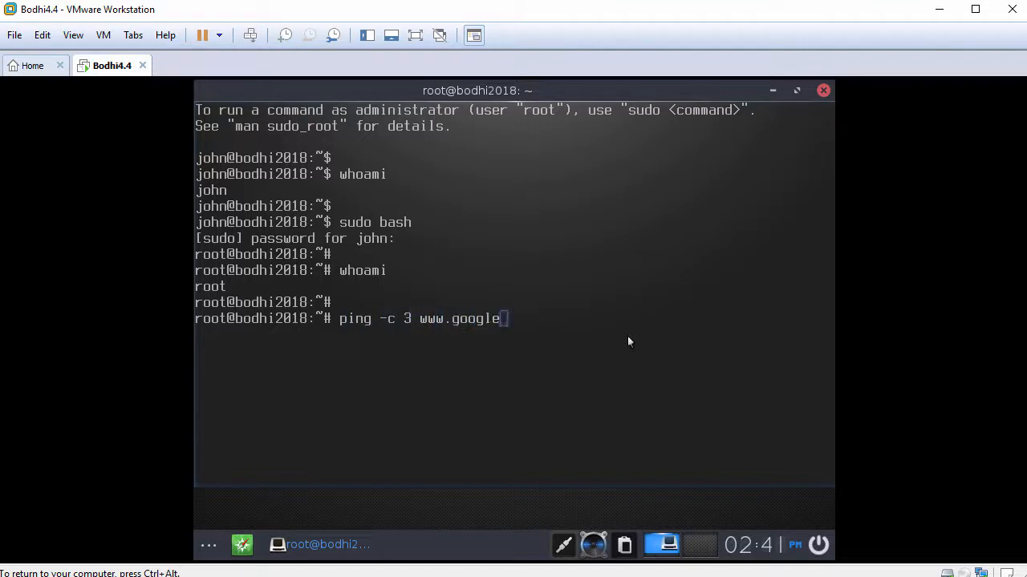
text(.com)
key(Return)
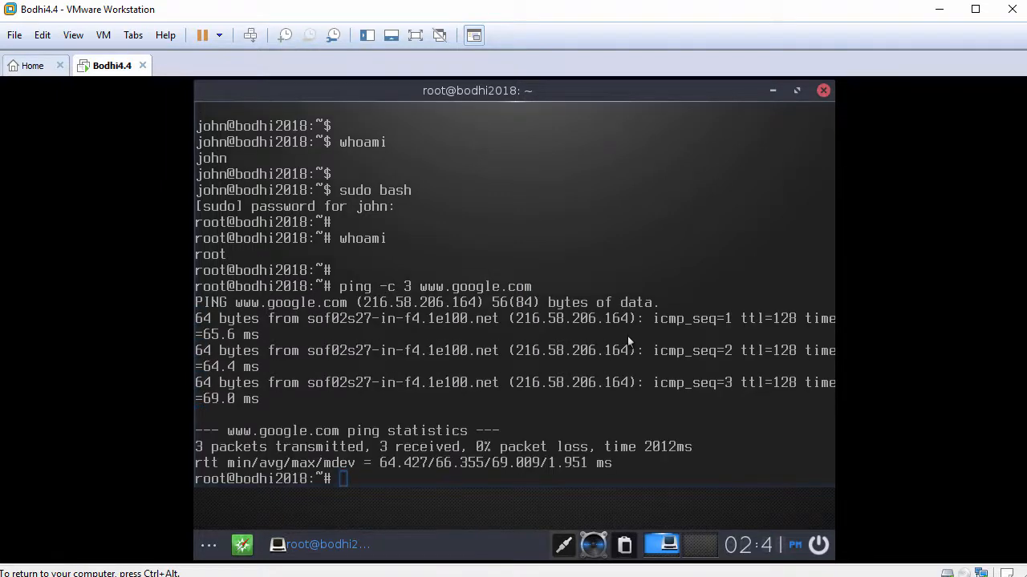
key(Return)
Run apt update to refresh the xenial and Bodhi package lists
text(a)
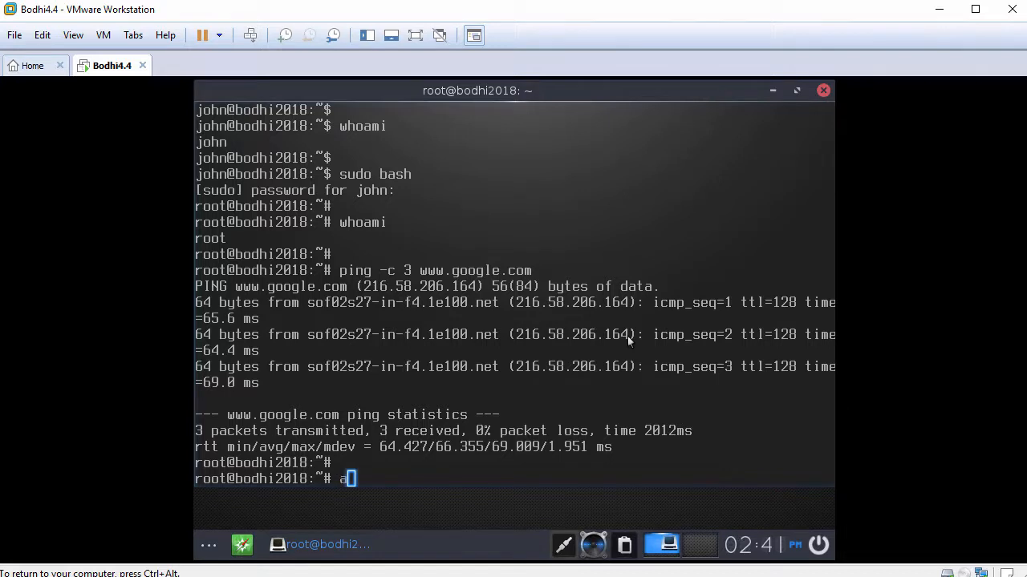
text(pt update)
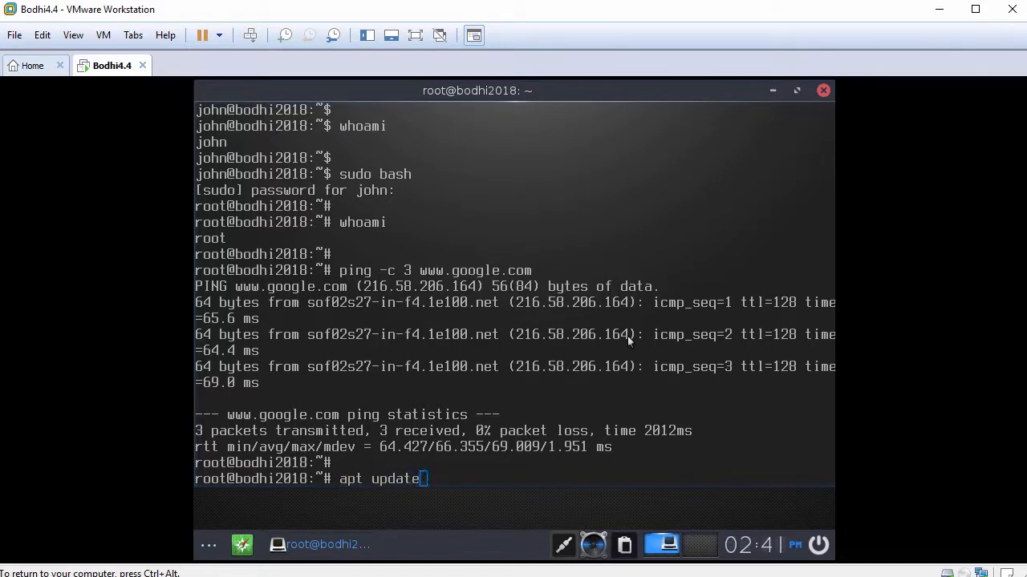
key(Return)
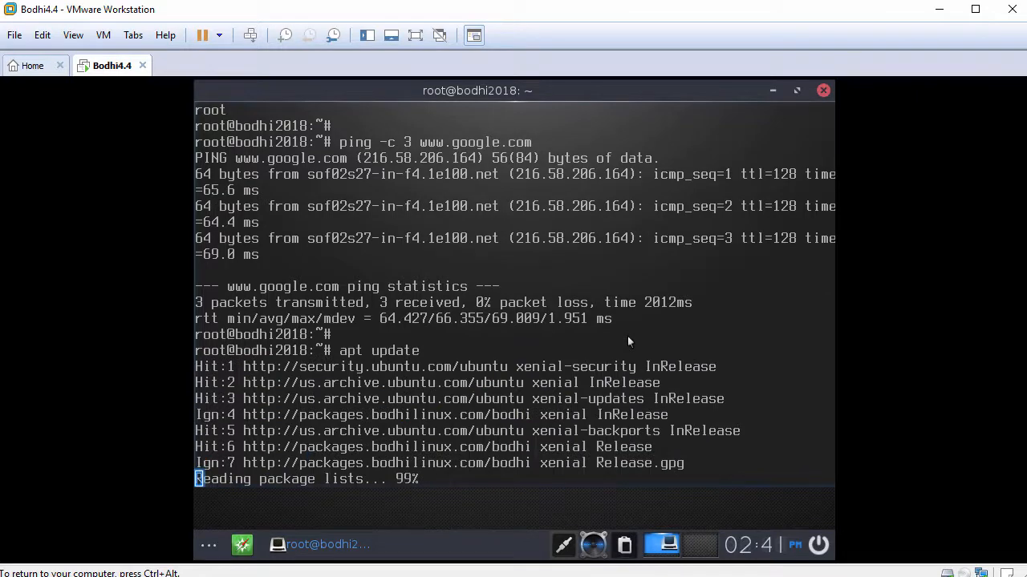
key(Return)
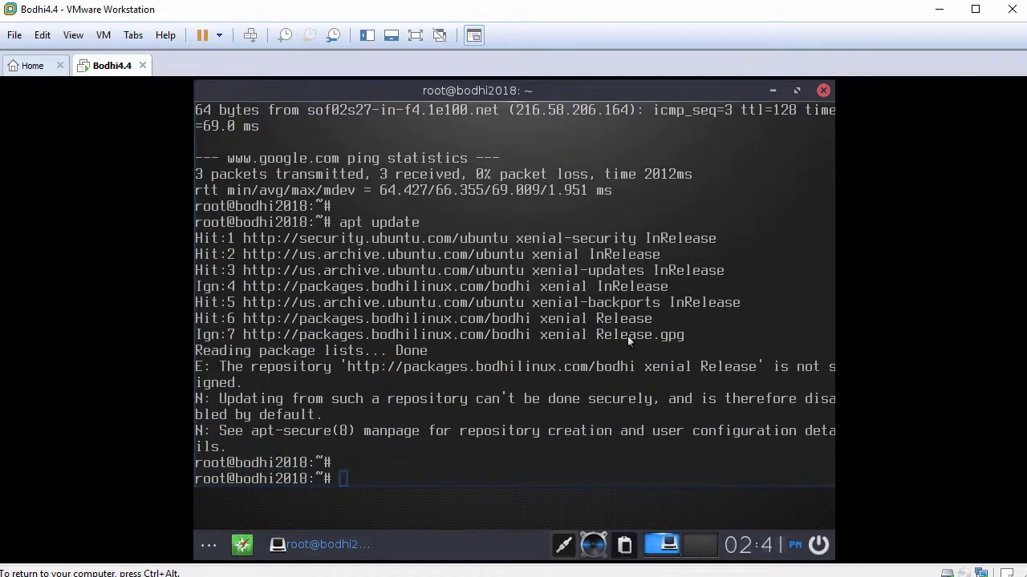
text(apt install open-vm)
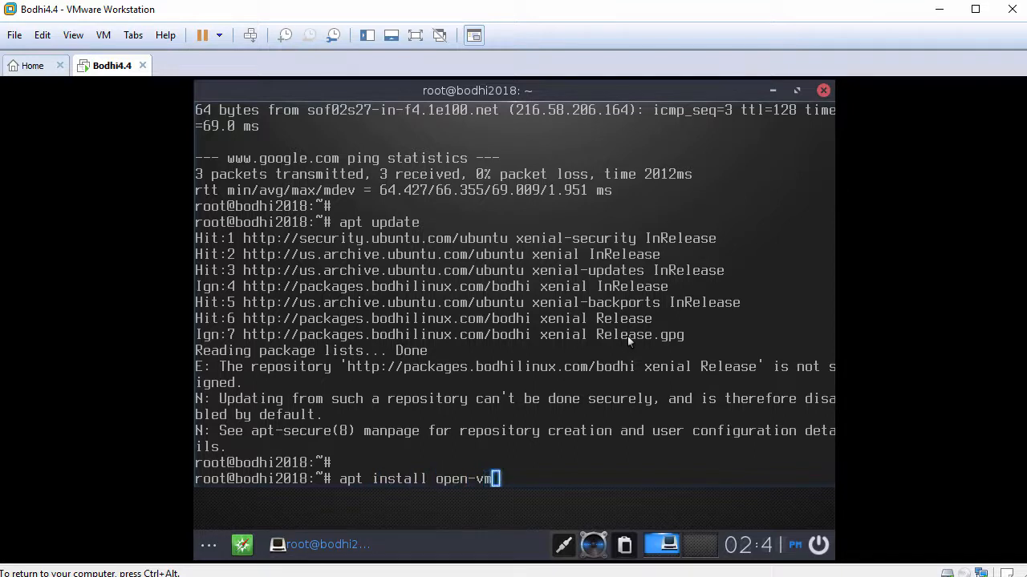
text(-tools-desktop)
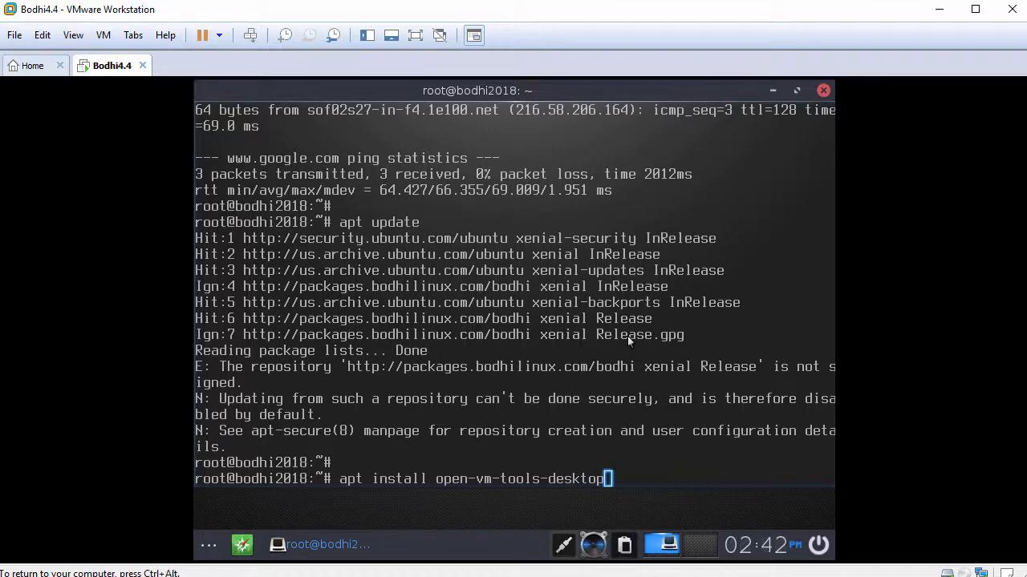
Install open-vm-tools-desktop with apt, answering y to continue
key(Return)
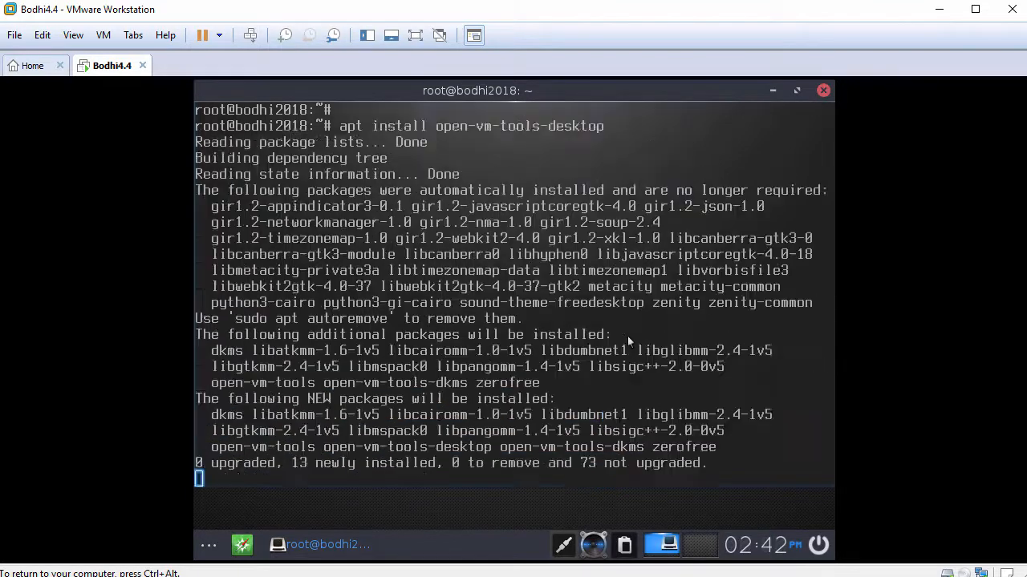
text(y)
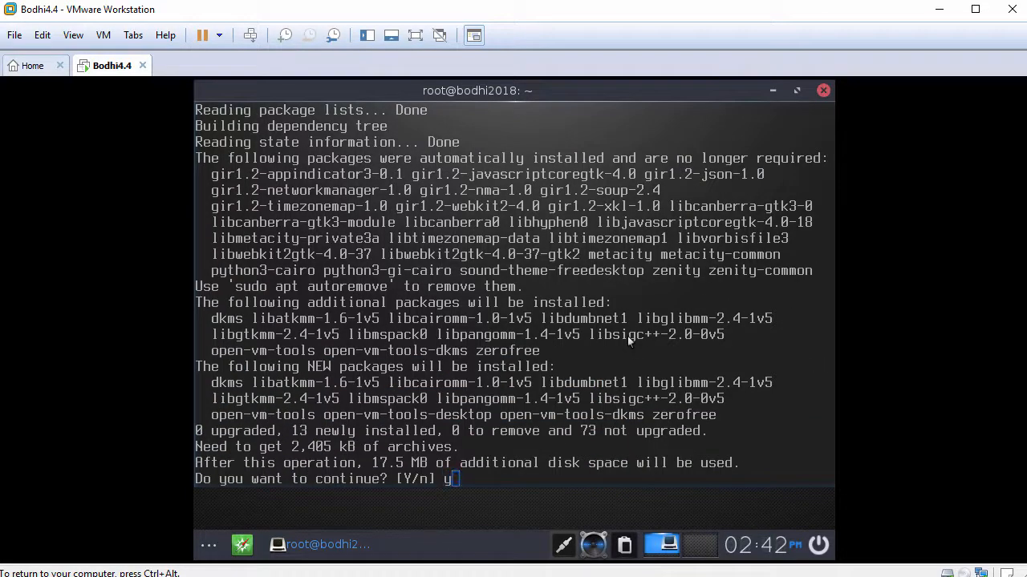
key(Return)
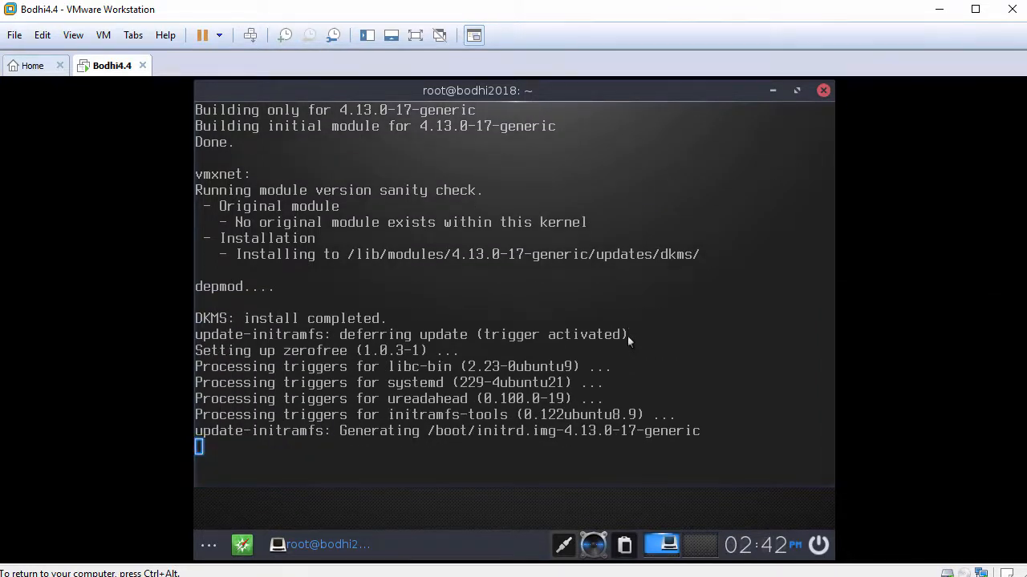
key(Return)
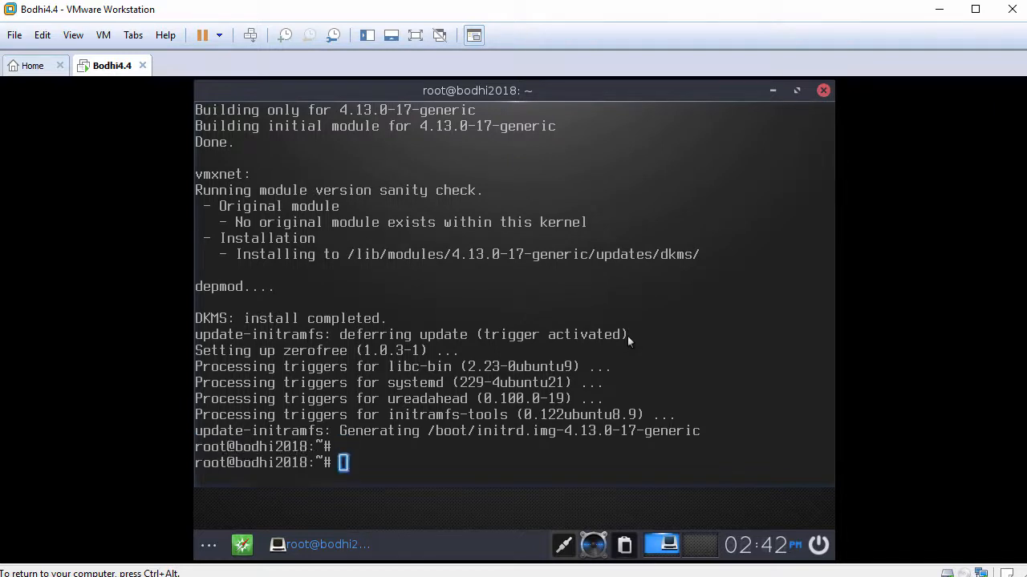
Exit the root shell and the terminal session to return to the desktop
text(exit)
key(Return)
text(exit)
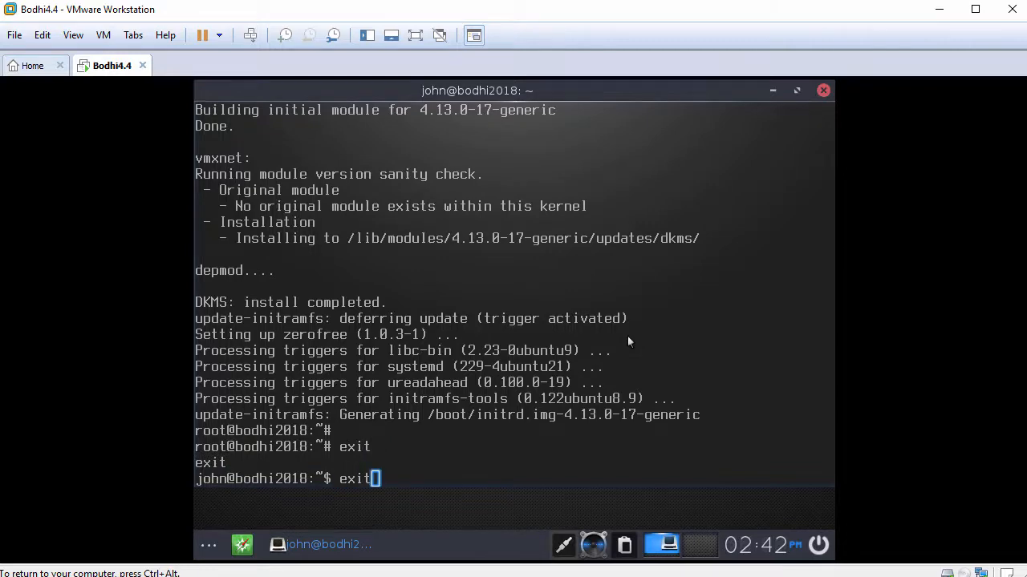
key(Return)
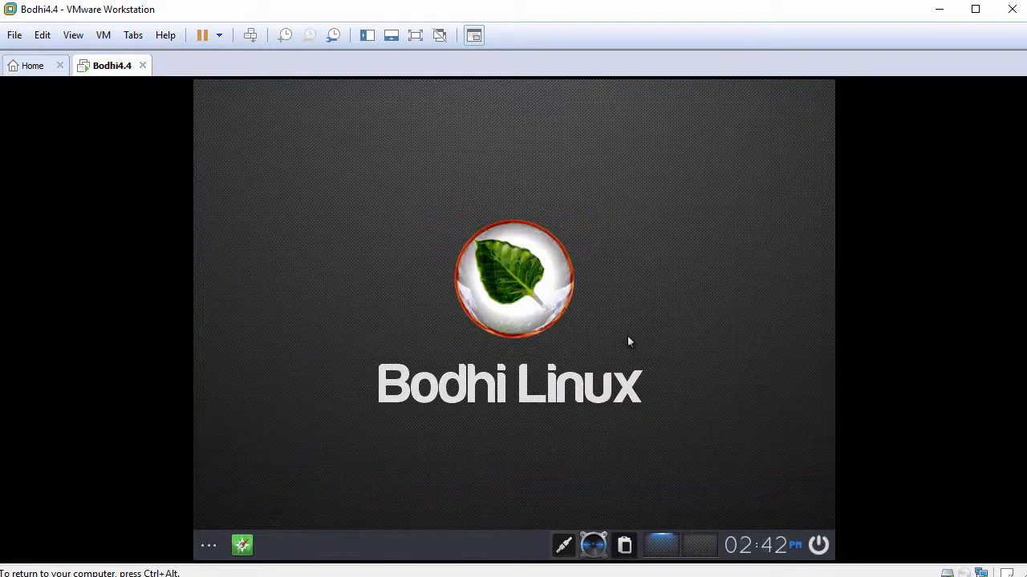
Open Startup Applications under Apps in the Bodhi Settings Panel
click(210, 545)
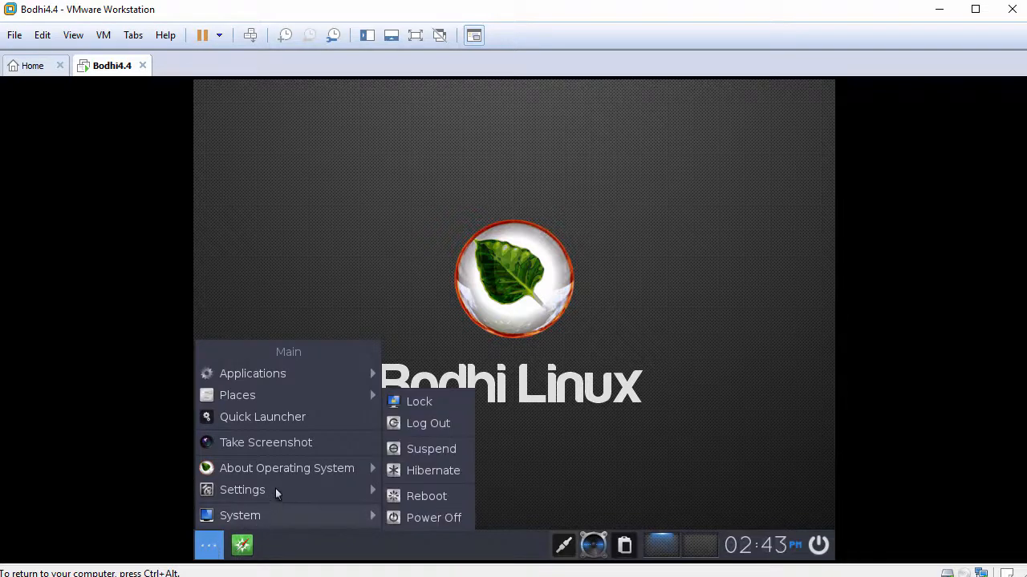
mouse_move(275, 489)
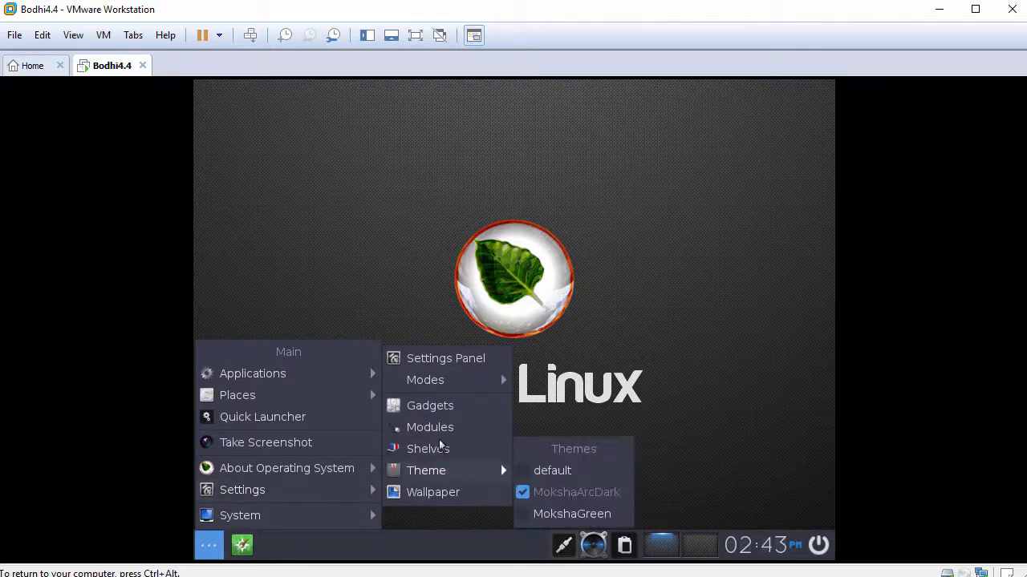
click(443, 361)
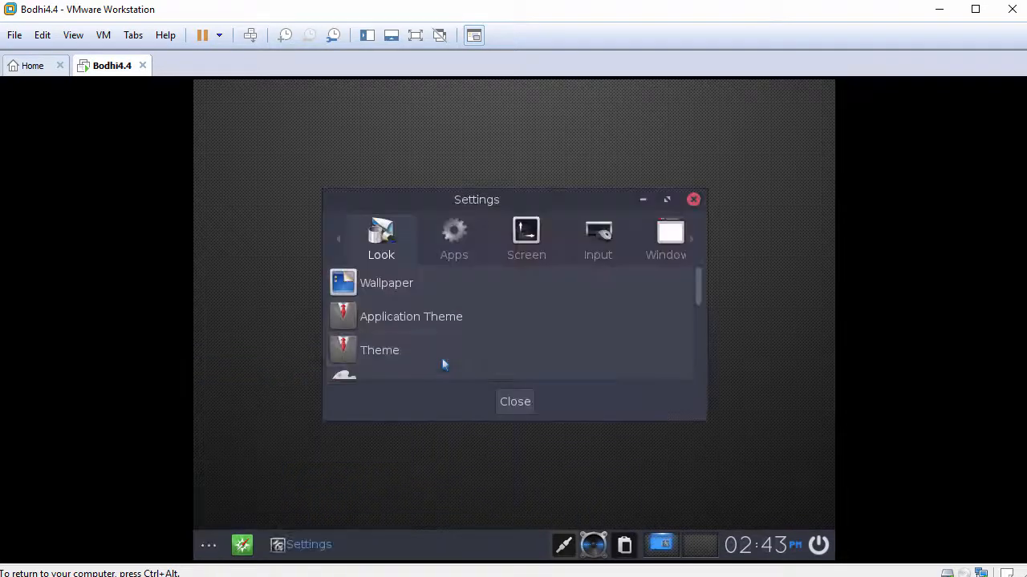
click(456, 237)
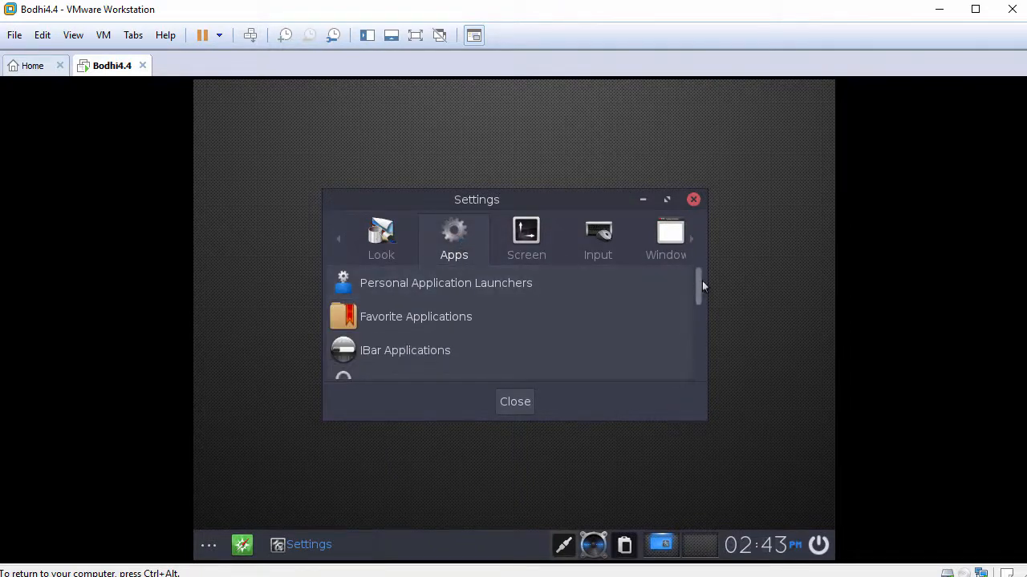
drag(701, 286, 692, 345)
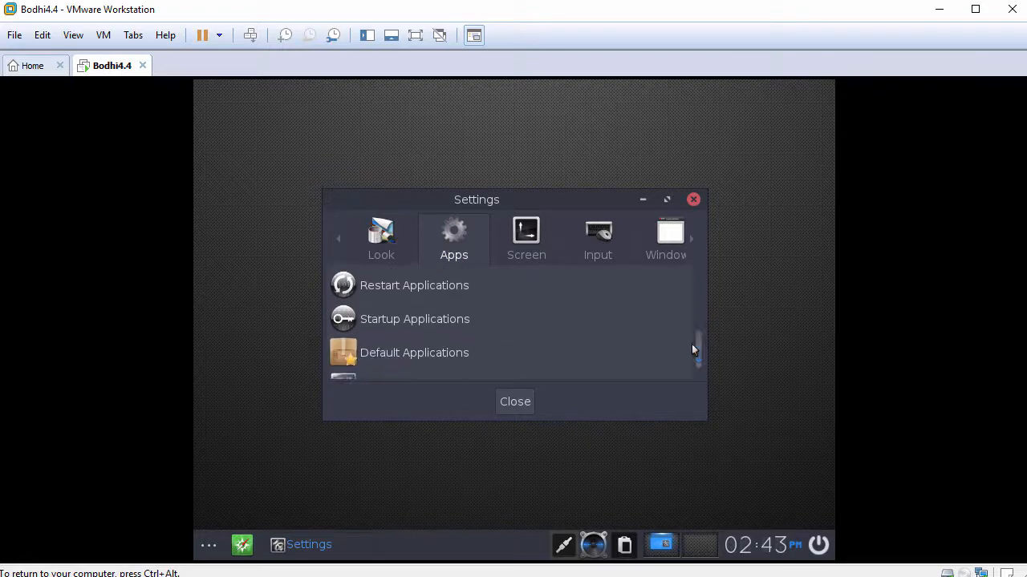
click(415, 319)
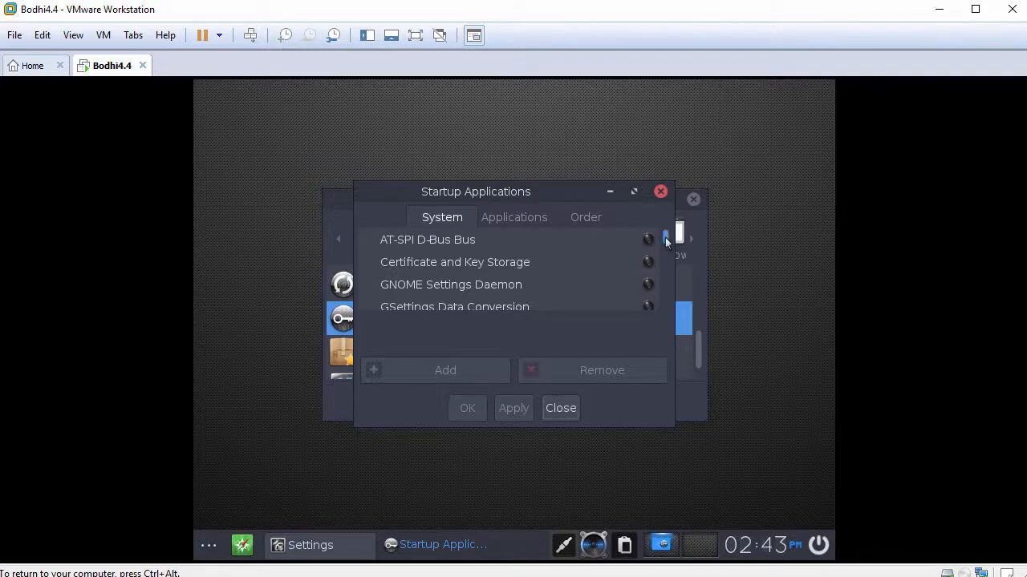
Enable VMware User Agent as a startup application, apply, and close Settings
drag(665, 237, 649, 307)
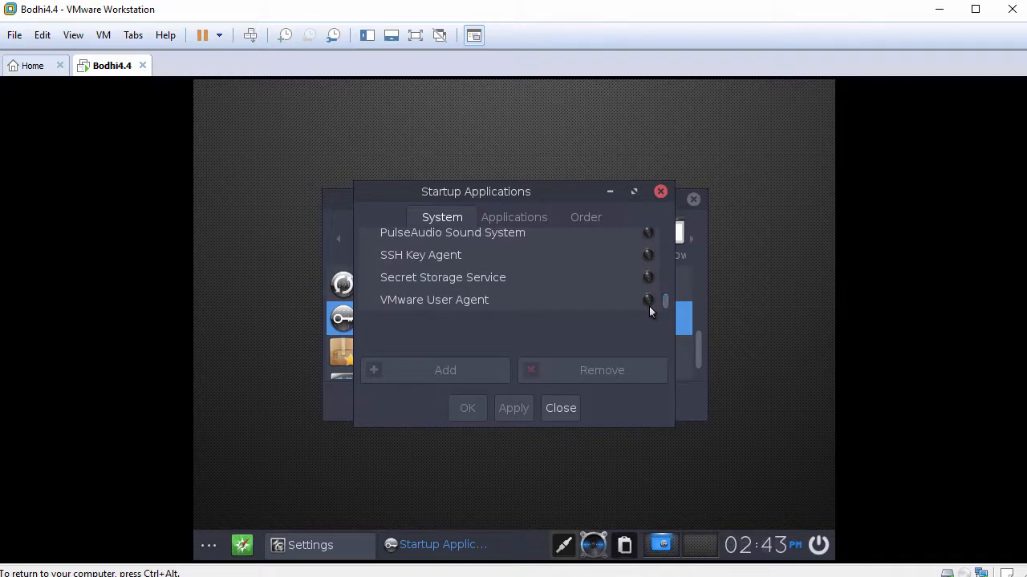
click(480, 302)
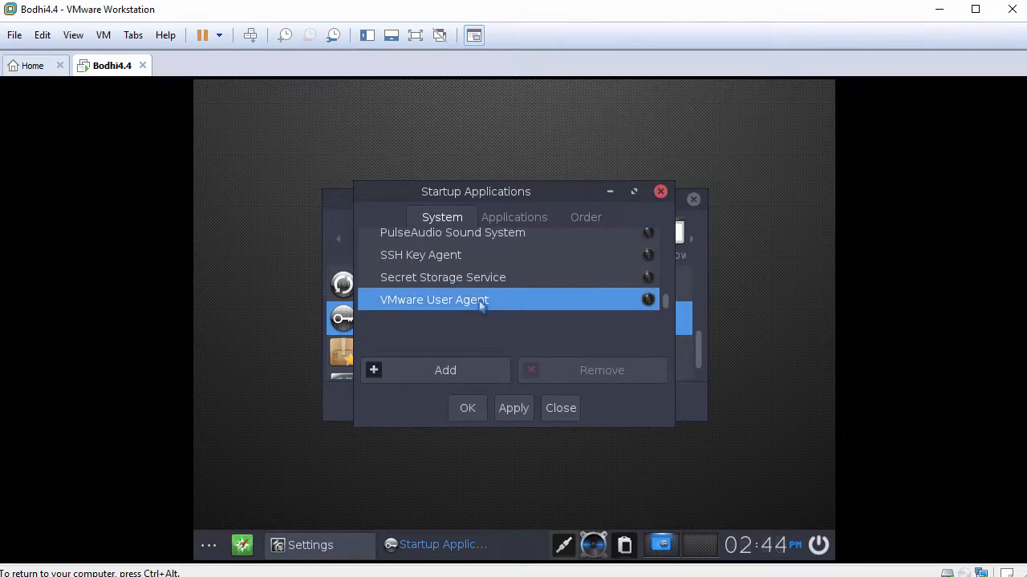
click(447, 372)
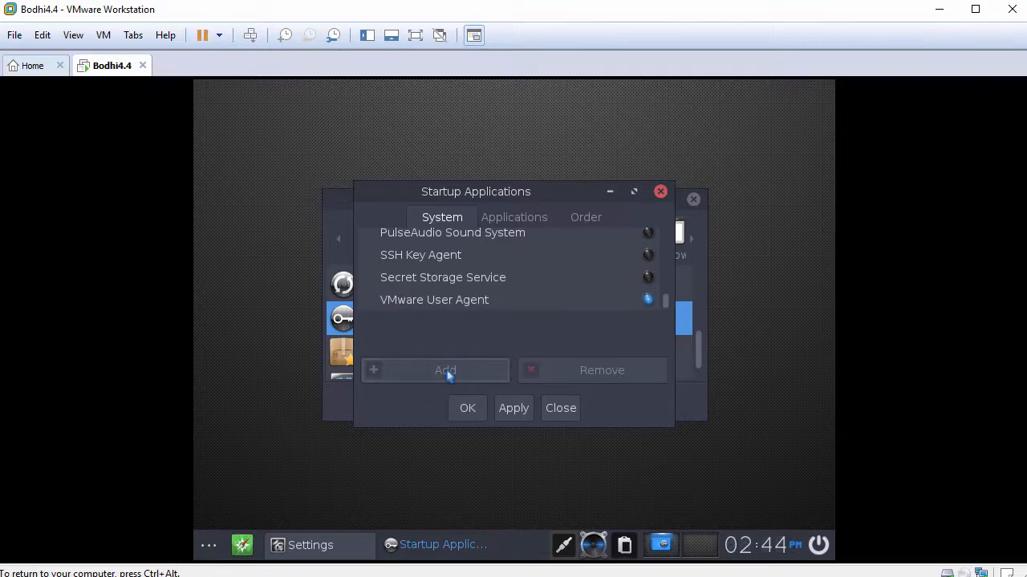
click(506, 409)
click(562, 410)
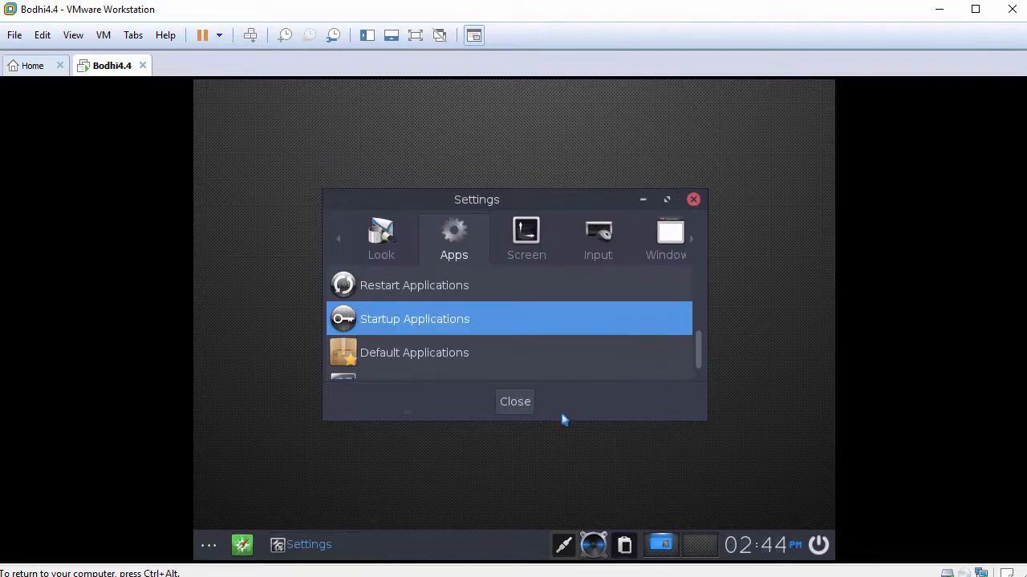
click(518, 402)
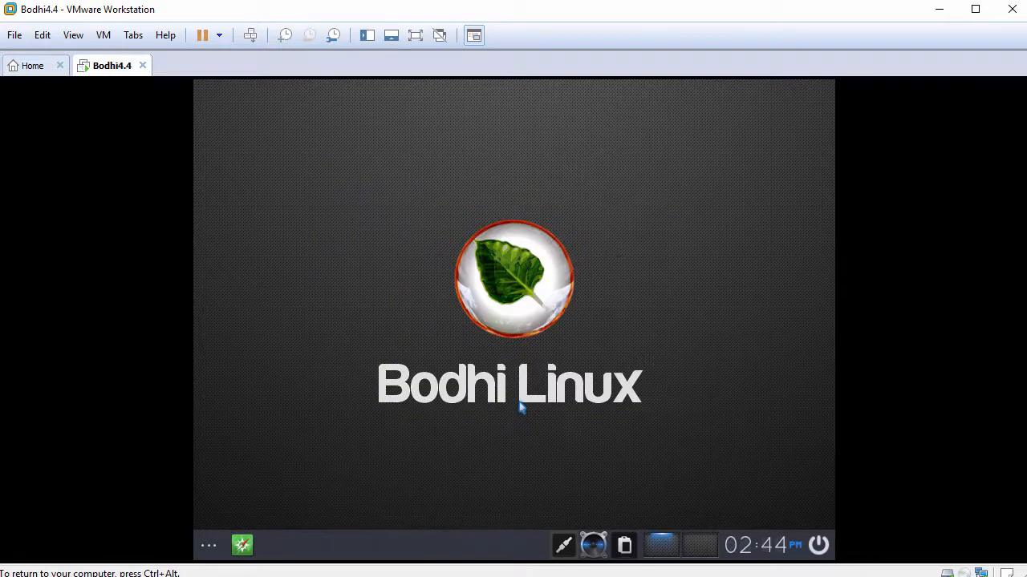
Reboot the Bodhi guest via System > Reboot and log back in with the account password
click(208, 545)
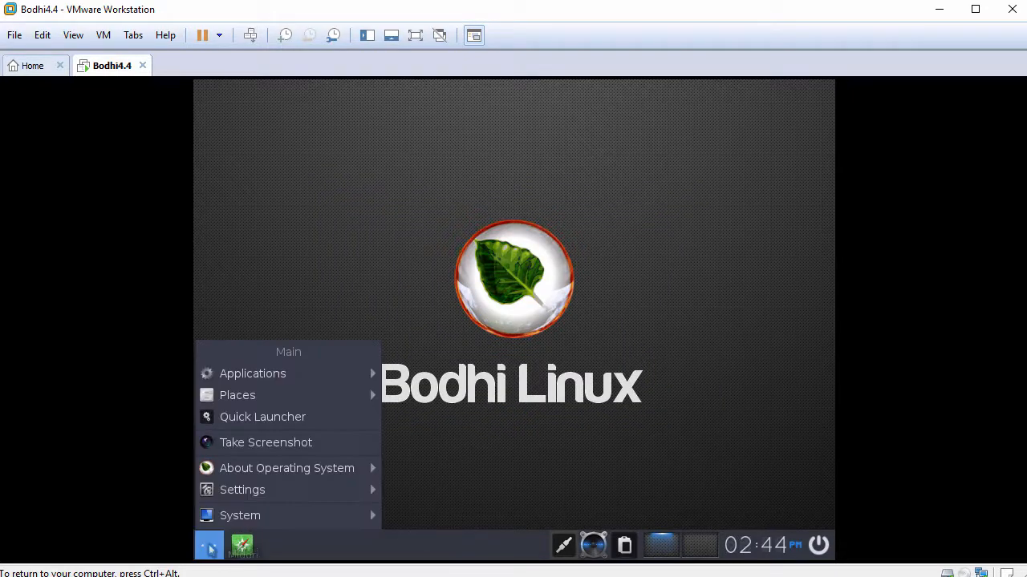
mouse_move(307, 516)
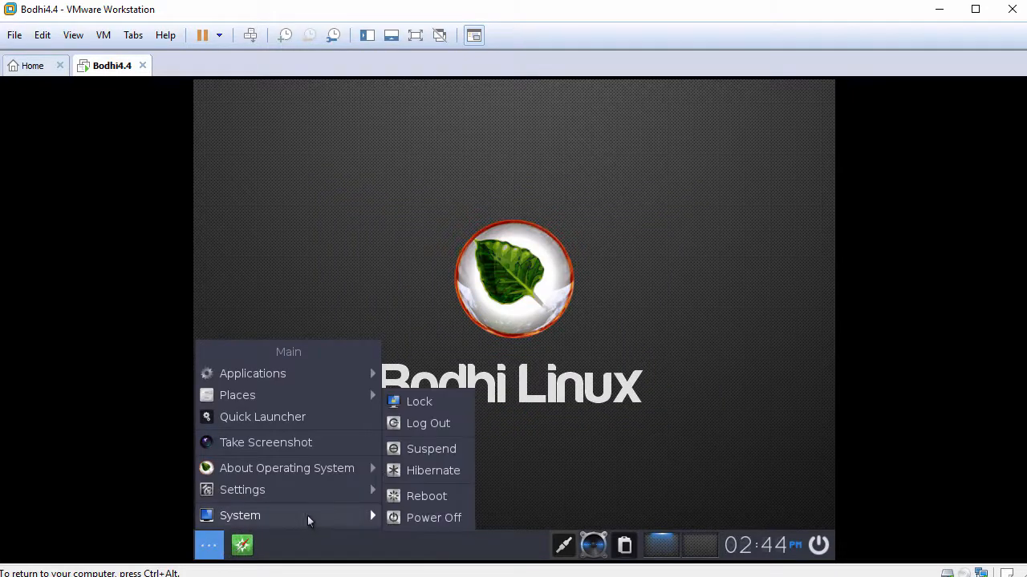
click(433, 490)
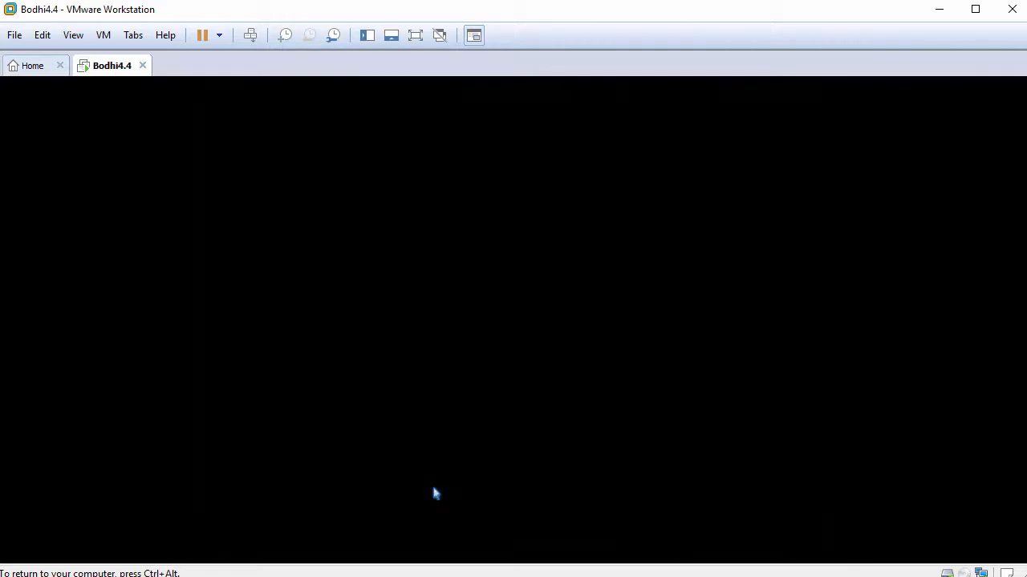
text(•••••)
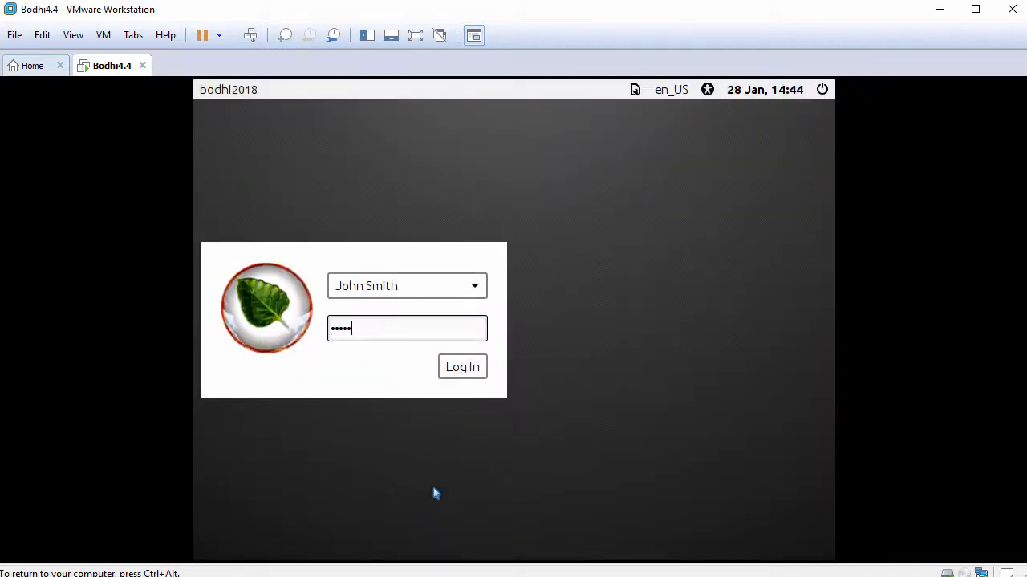
text(•••••)
key(Return)
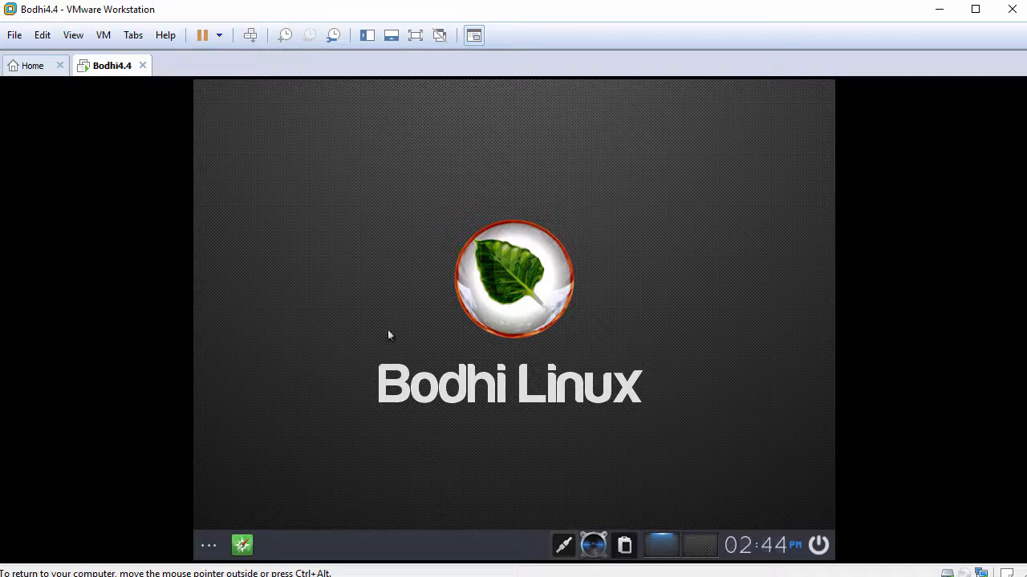
Apply View > Fit Guest Now so the guest fills the window, then open the main menu
click(74, 35)
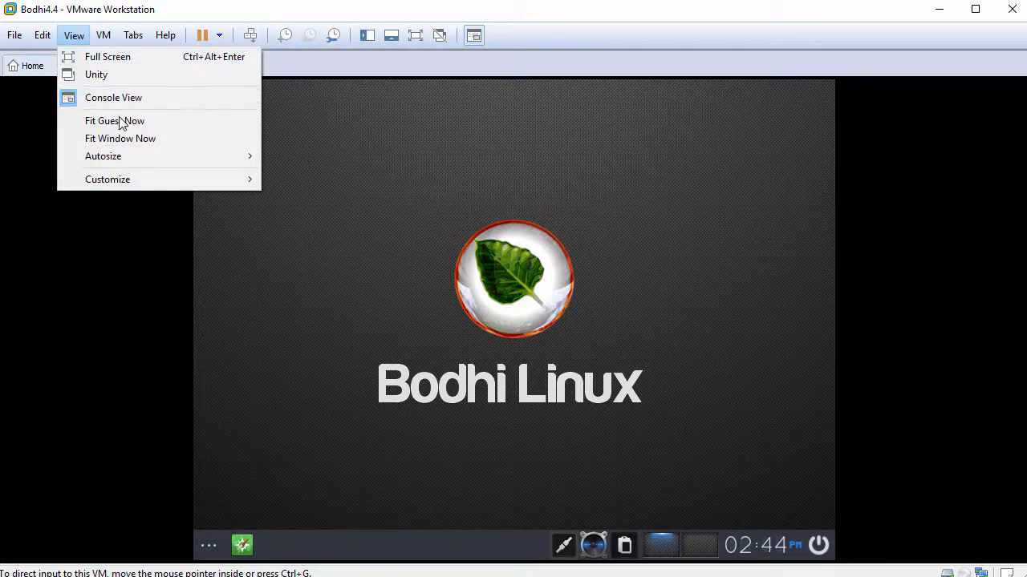
click(141, 121)
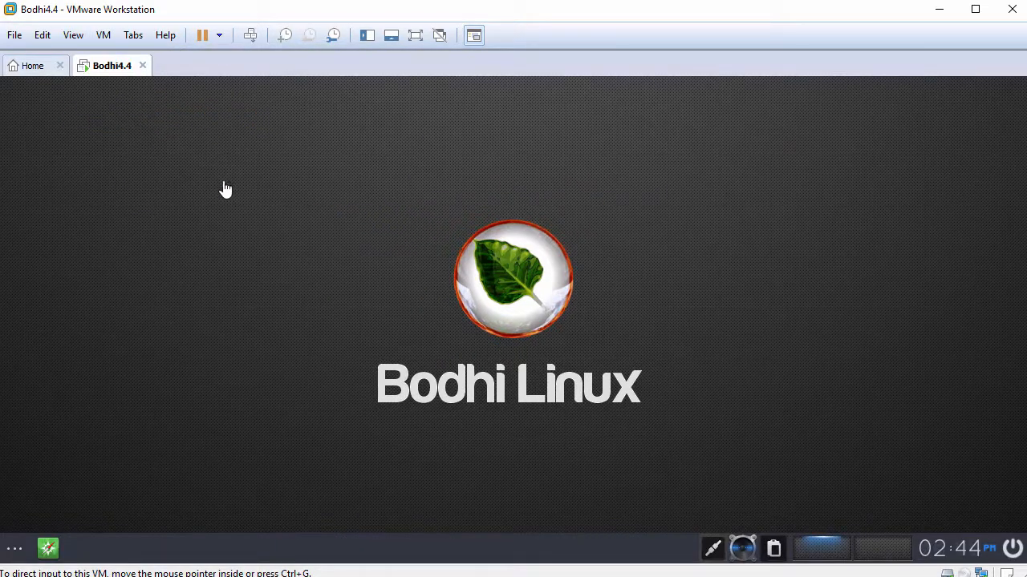
click(305, 227)
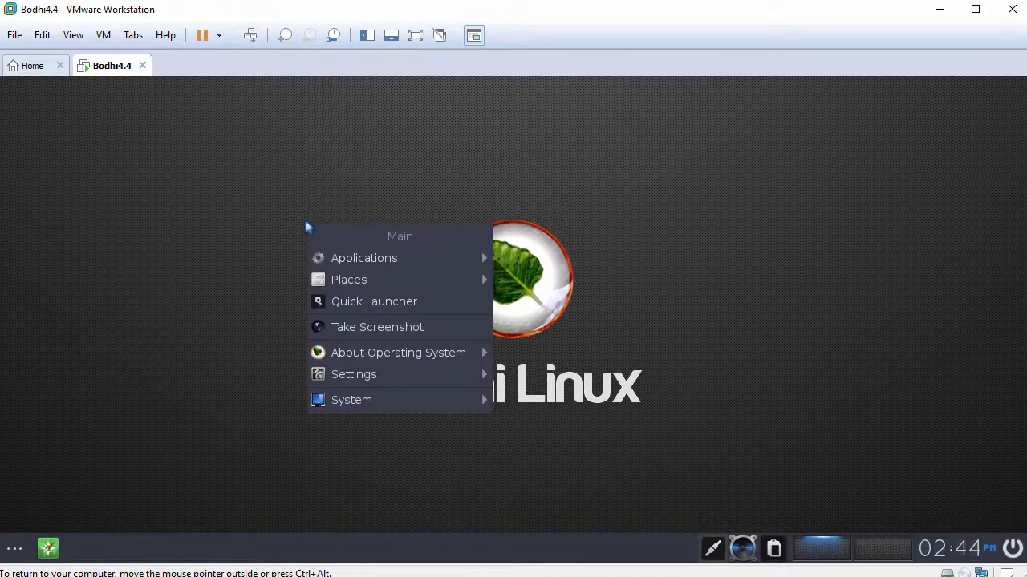
mouse_move(354, 281)
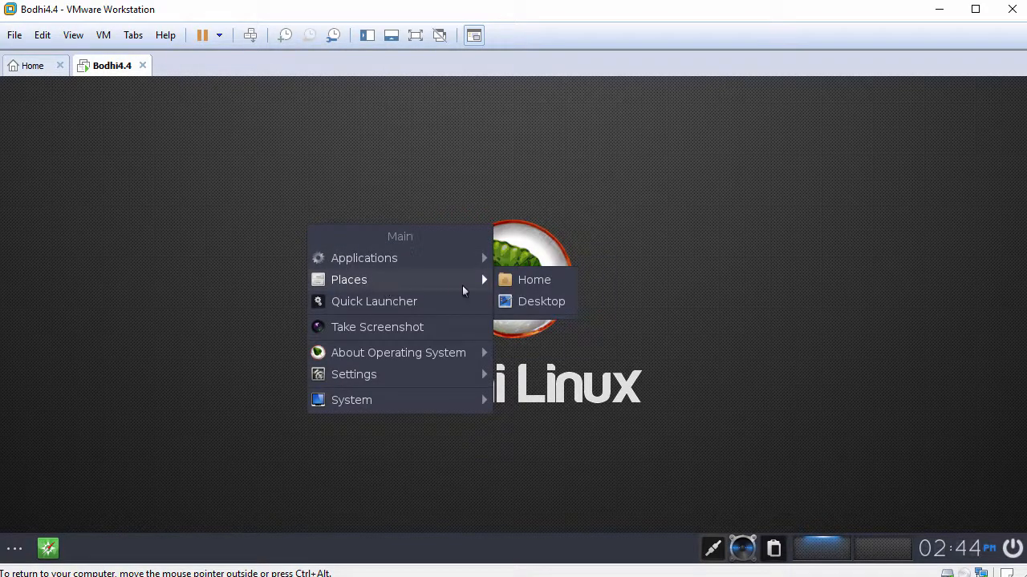
Open Places > Home, paste FileFromHost.txt into /home/john, and close the file manager
click(520, 285)
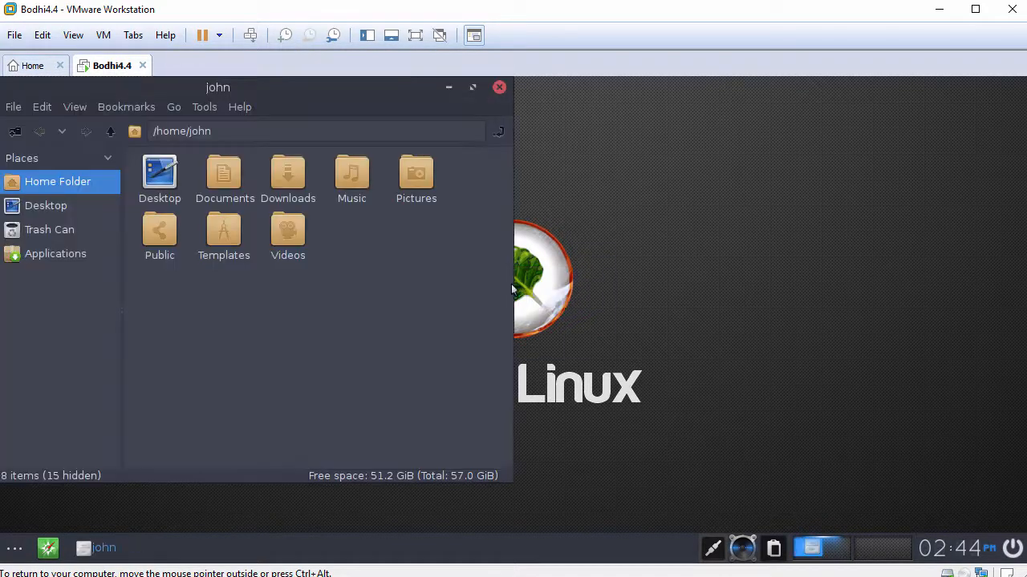
drag(374, 94, 467, 108)
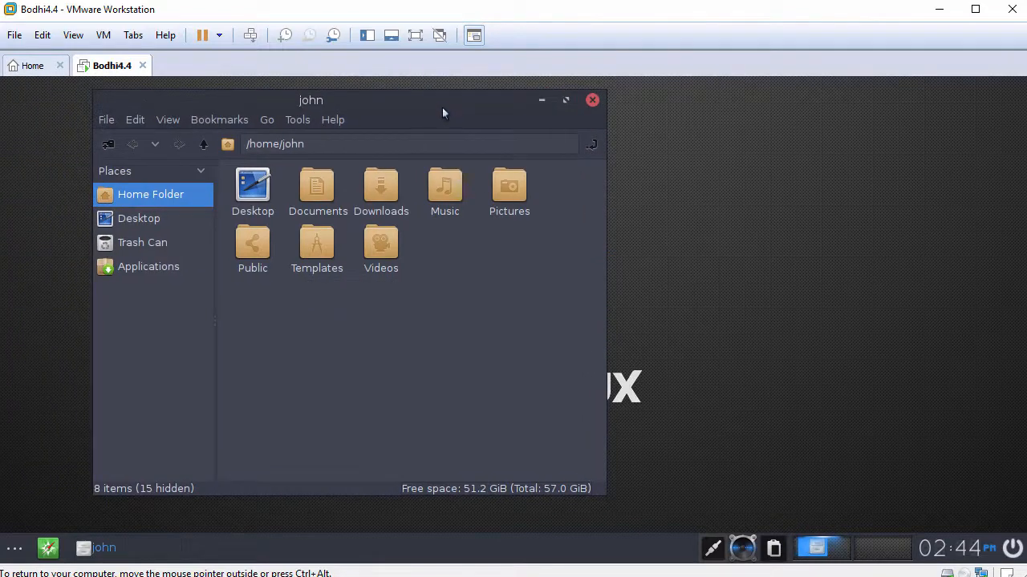
right_click(426, 295)
mouse_move(426, 295)
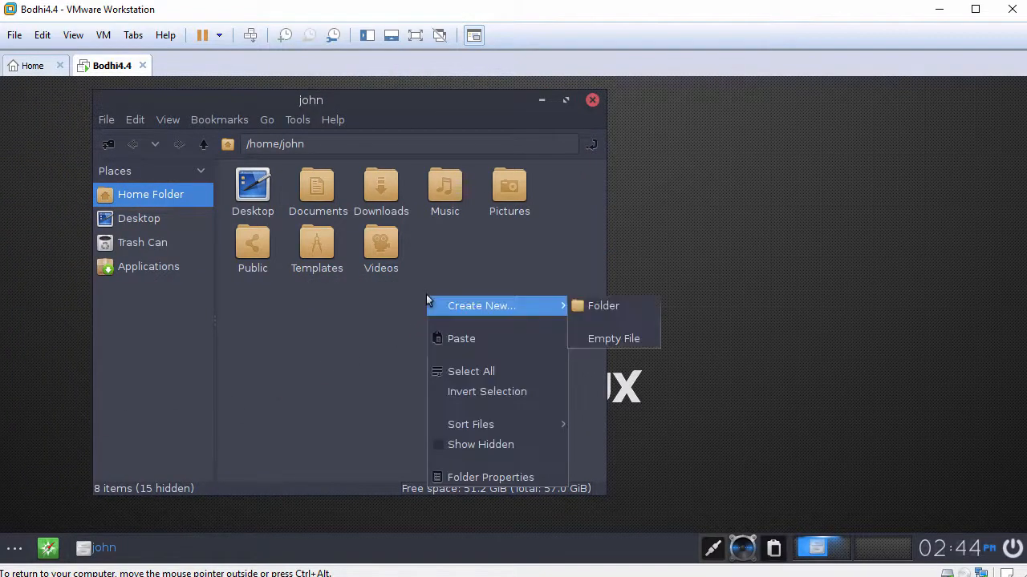
click(455, 340)
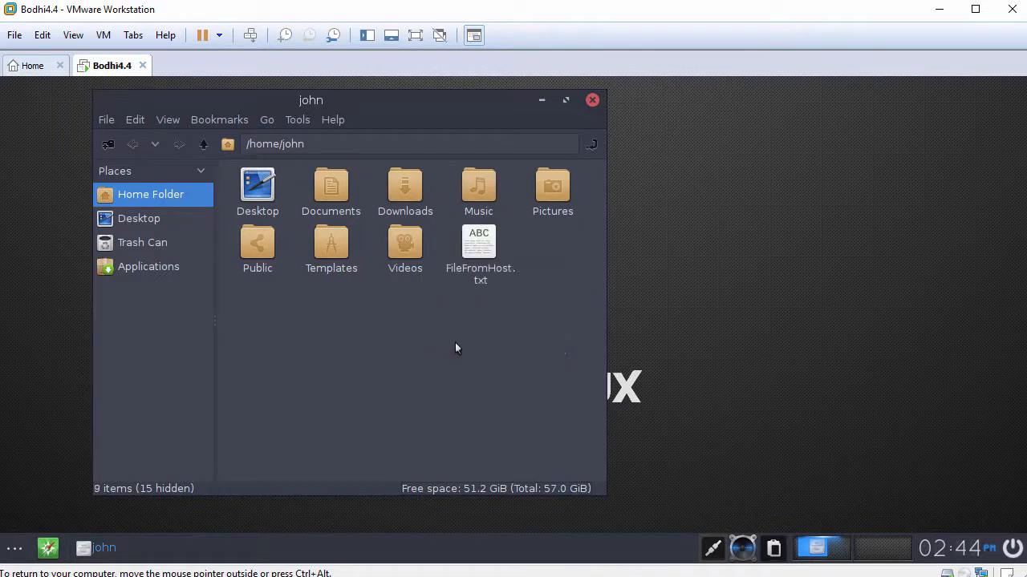
click(479, 256)
click(493, 314)
click(592, 100)
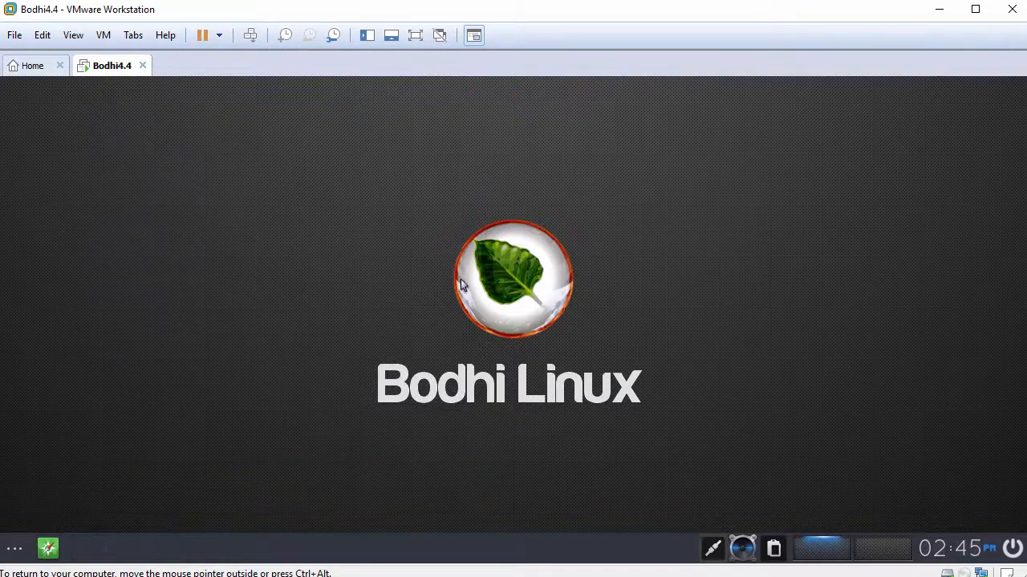
click(365, 252)
mouse_move(461, 282)
mouse_move(615, 288)
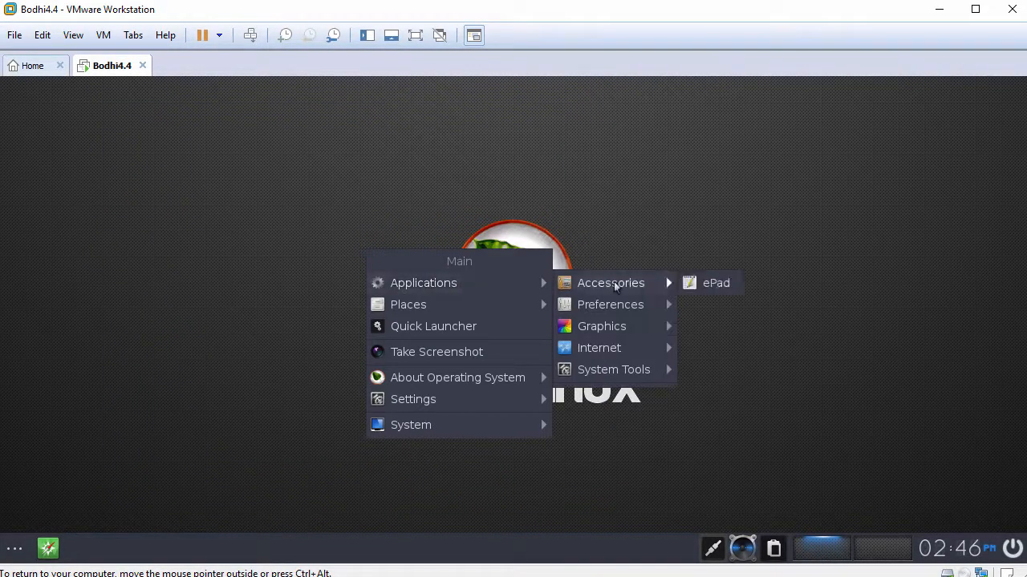
click(696, 287)
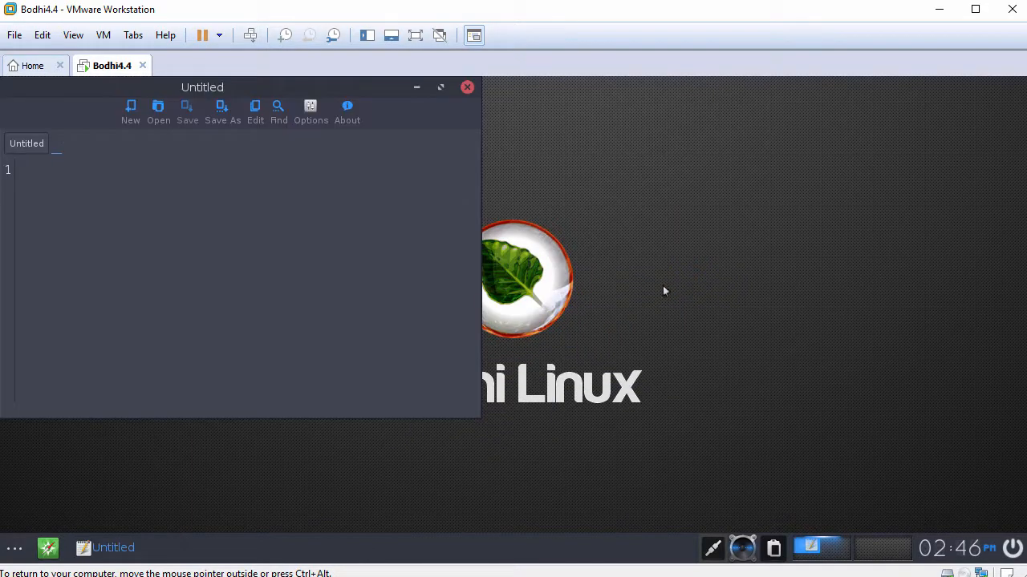
drag(138, 88, 267, 109)
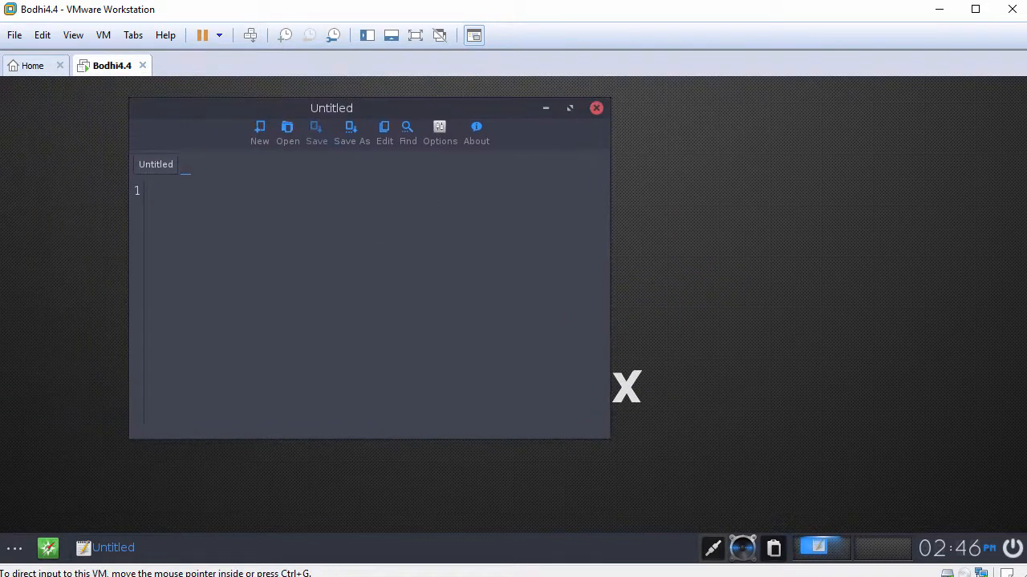
right_click(338, 209)
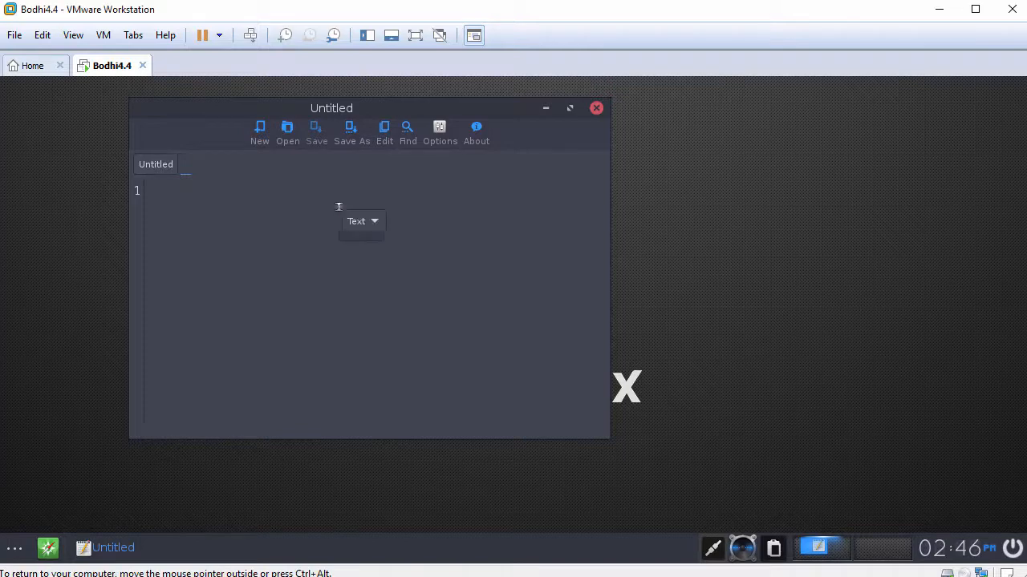
click(362, 251)
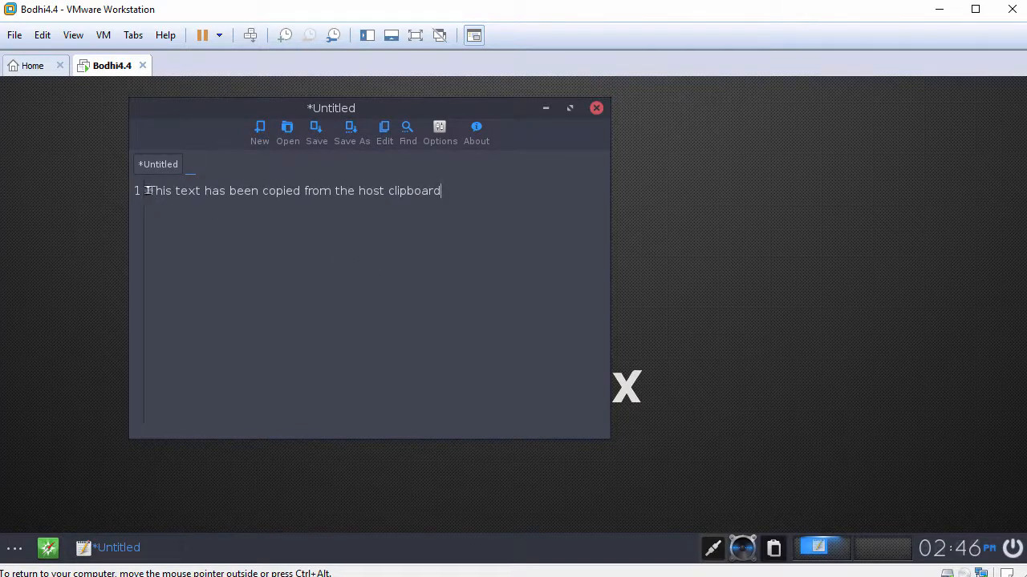
drag(144, 186, 464, 199)
click(485, 201)
click(596, 108)
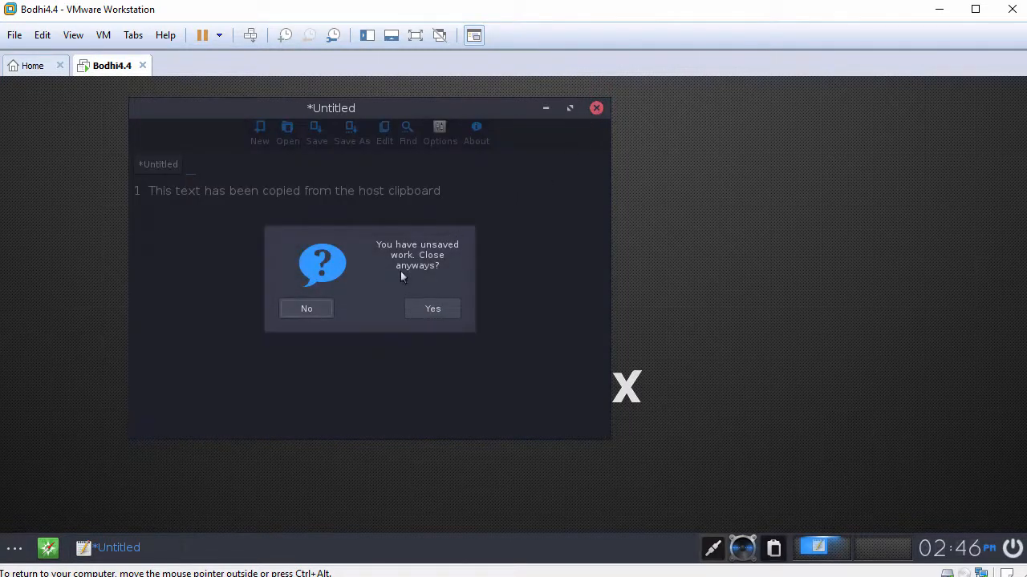
click(418, 312)
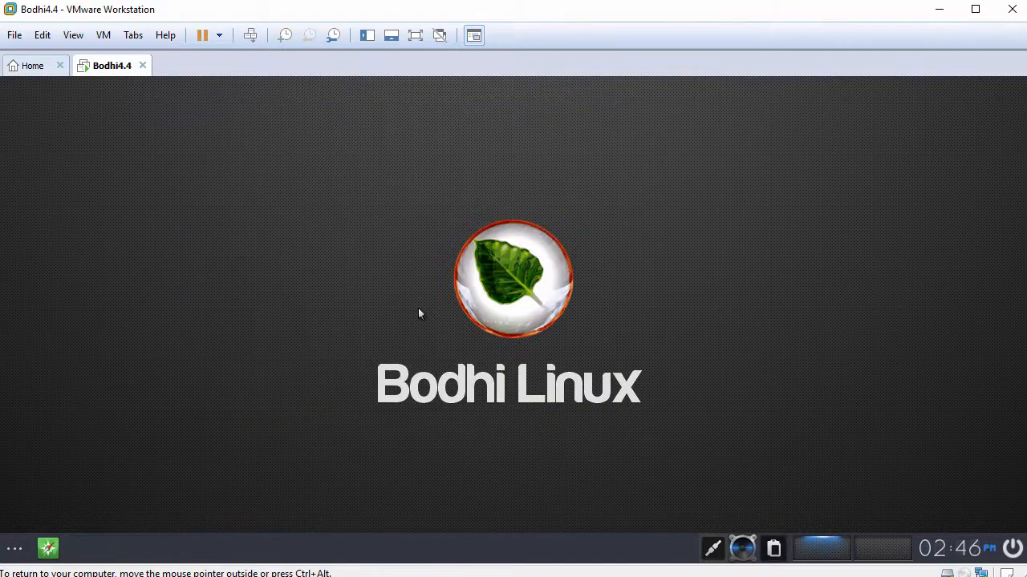
Launch Terminology from Applications > System Tools in the Bodhi menu
click(302, 193)
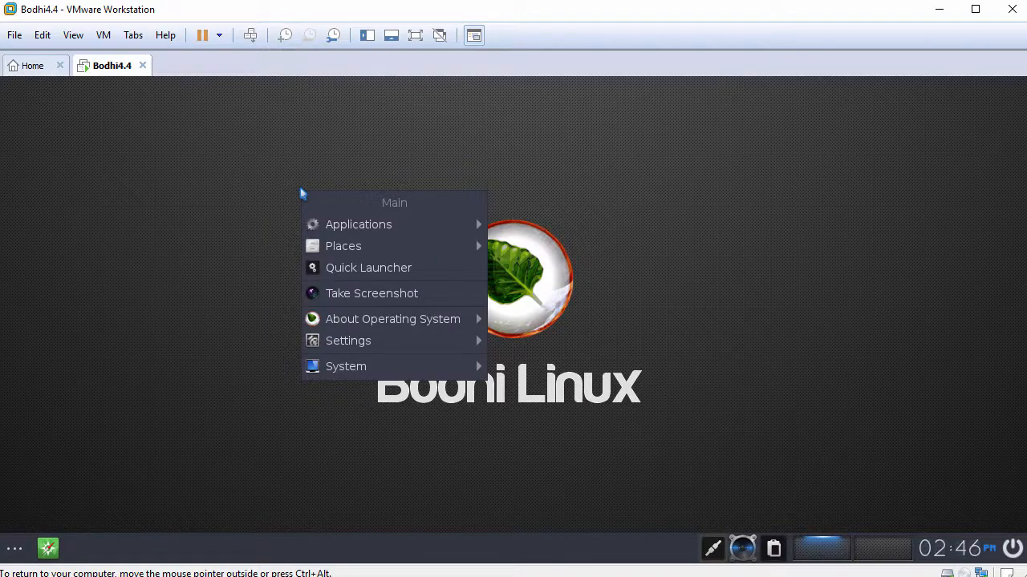
mouse_move(358, 226)
mouse_move(525, 227)
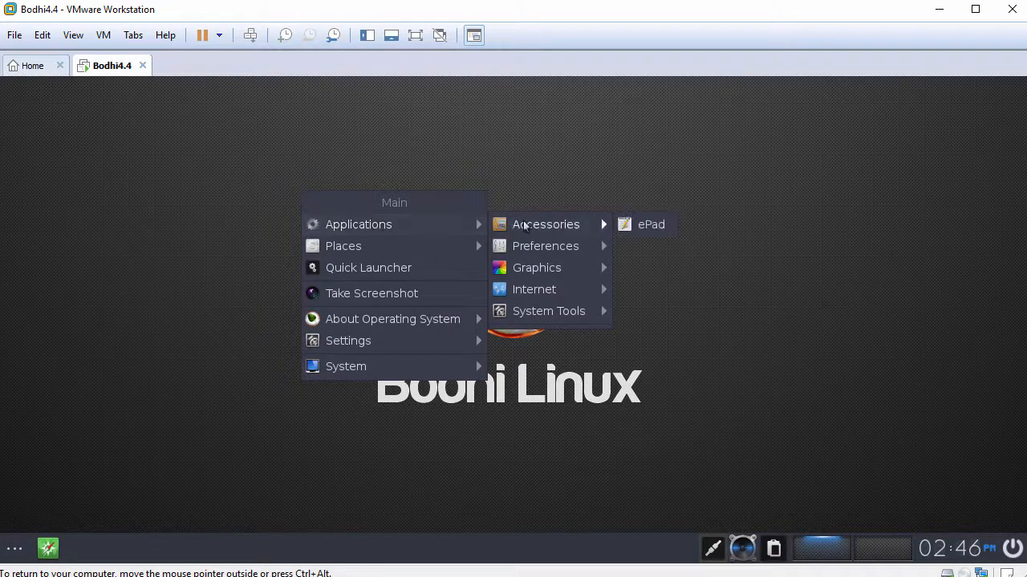
mouse_move(545, 313)
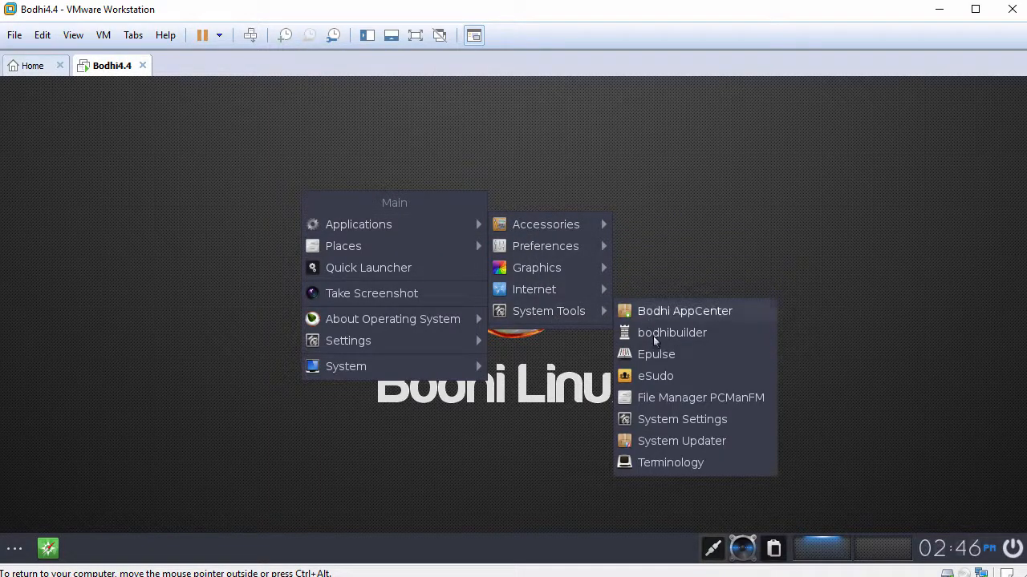
click(674, 465)
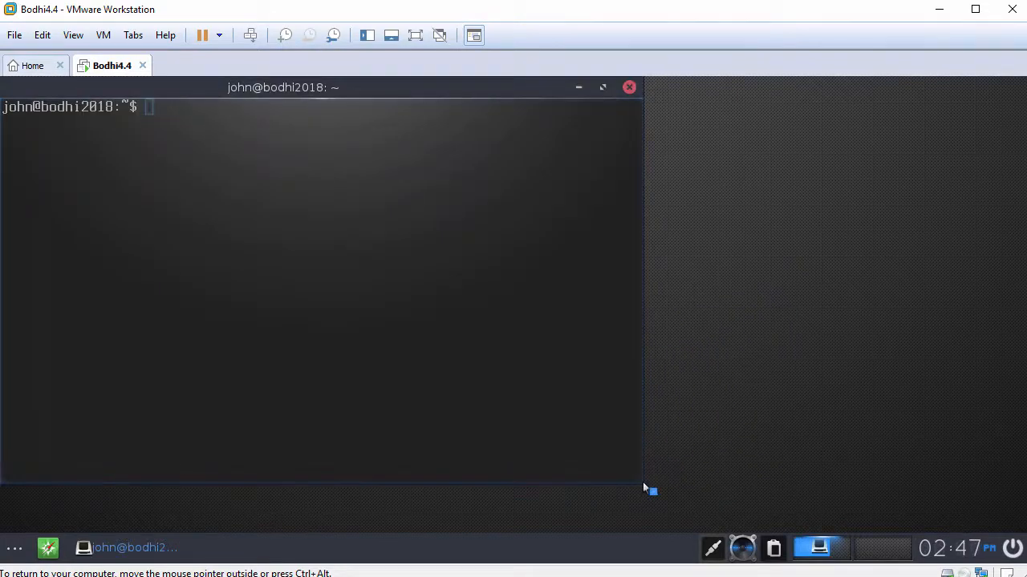
Enlarge the Terminology window and run hostnamectl to show the guest's system information
drag(643, 483, 814, 505)
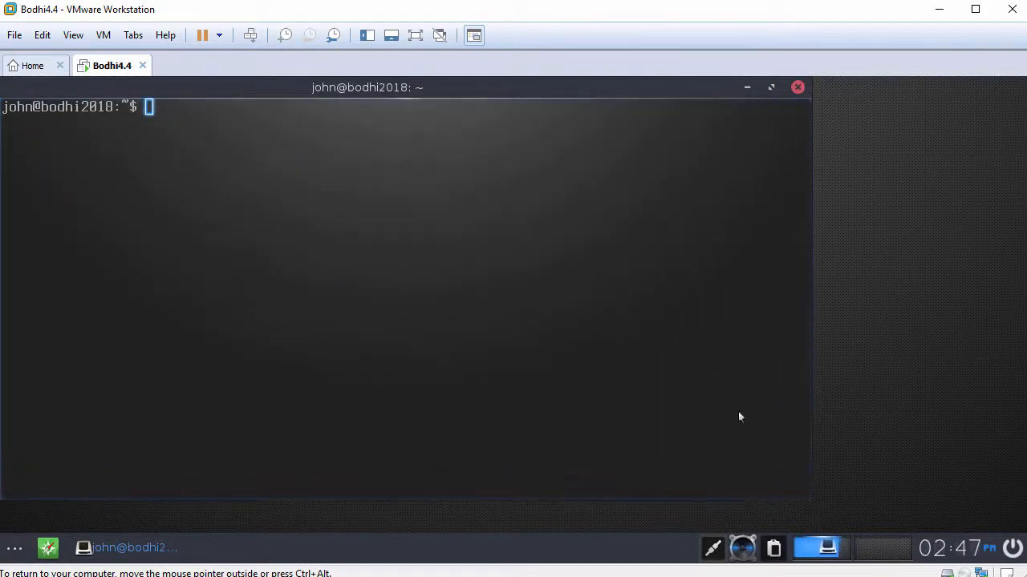
key(Return)
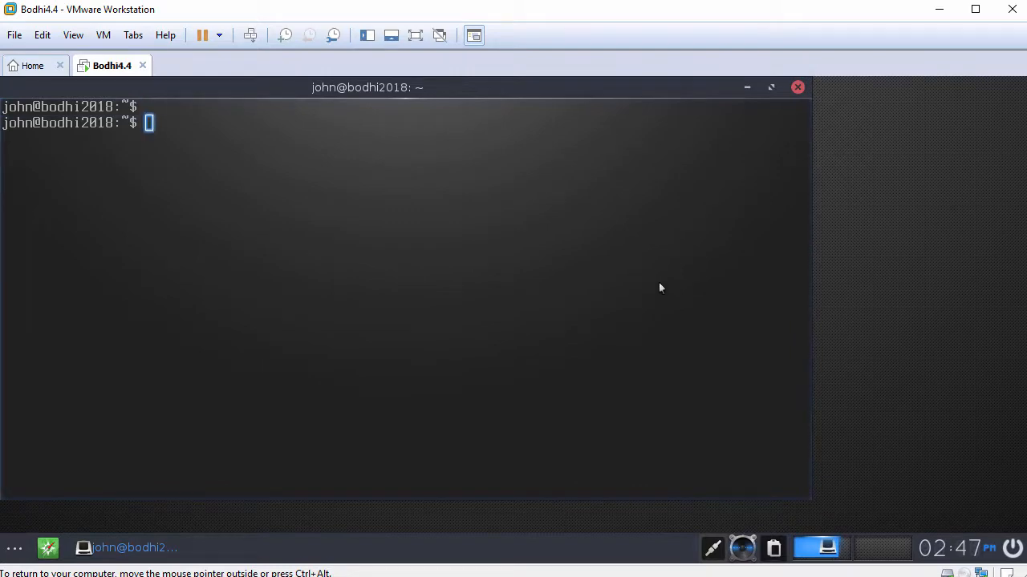
text(hostnamectl)
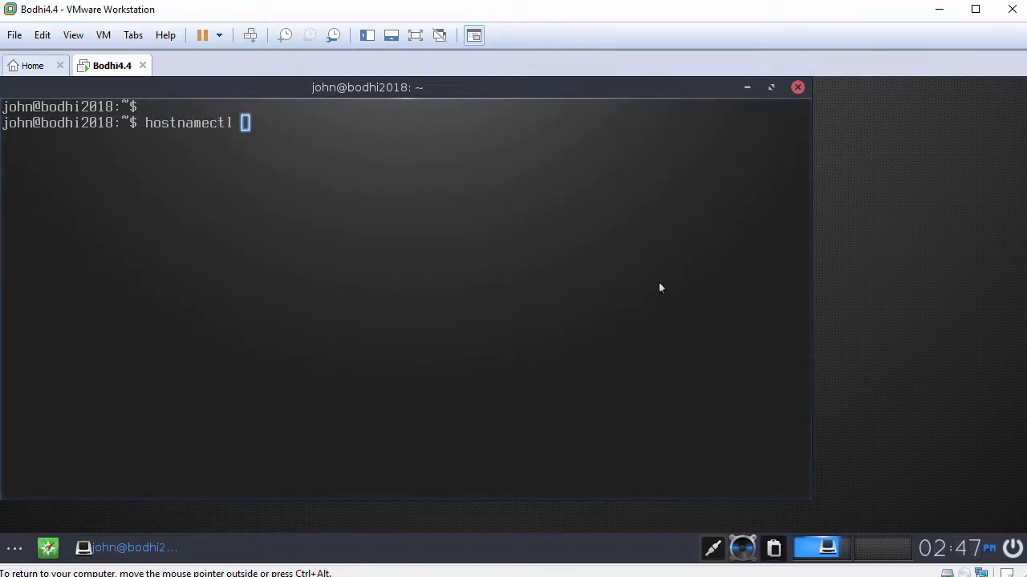
key(Return)
key(Return)
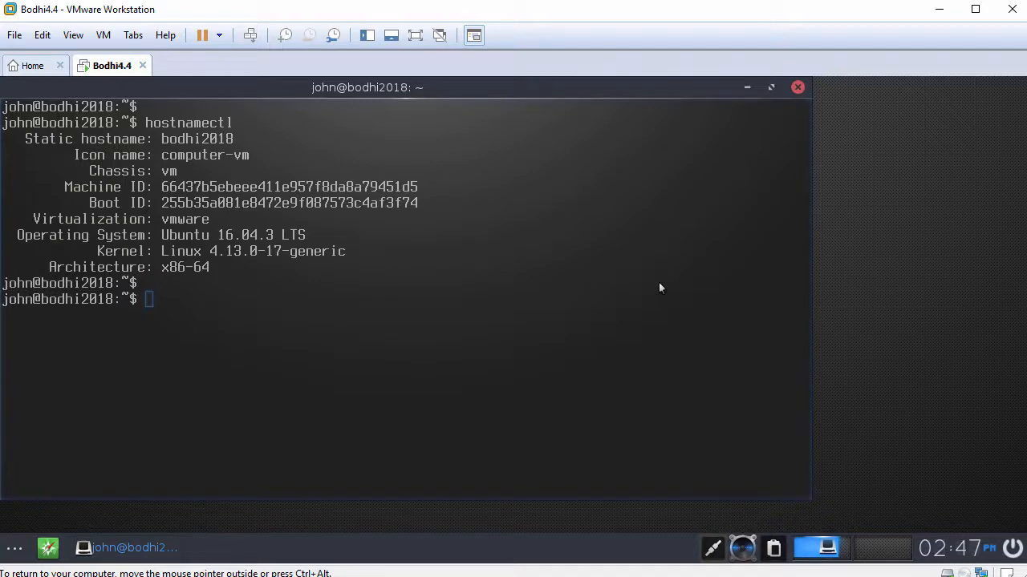
Run systemctl status open-vm-tools.service and highlight its Active: active (running) line
text(systemctl s)
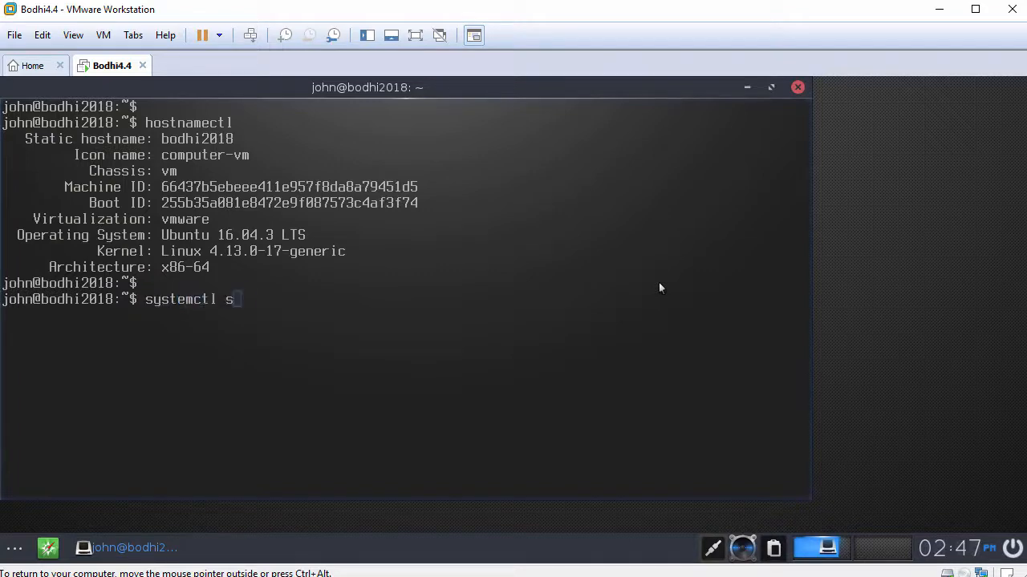
text(tatus open-)
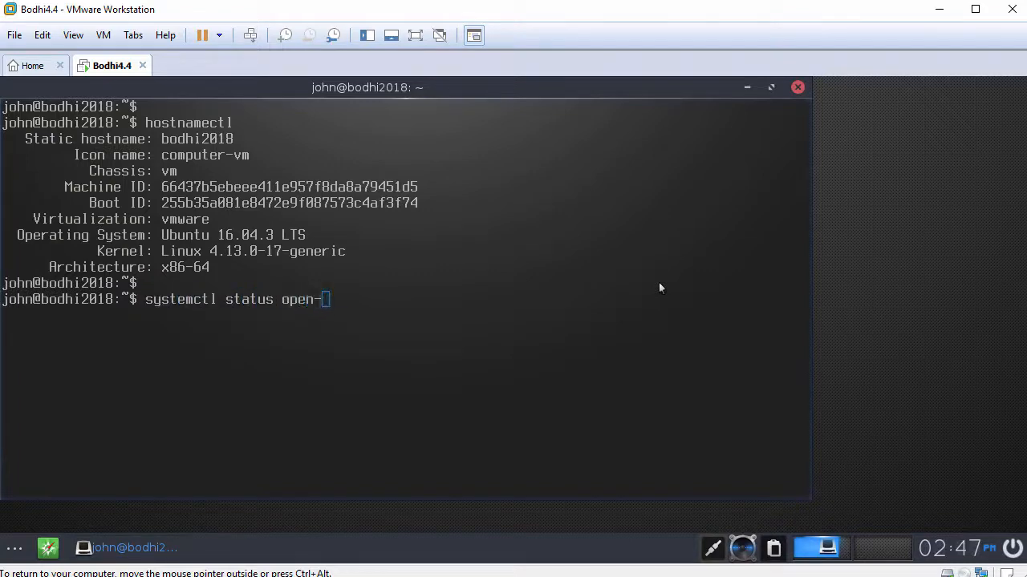
key(Tab)
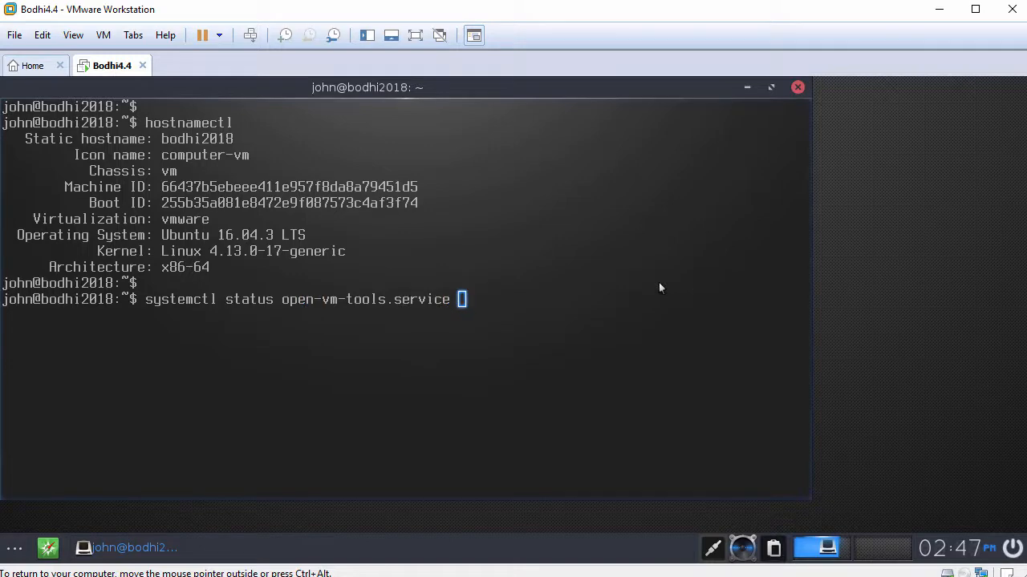
key(Return)
key(Return)
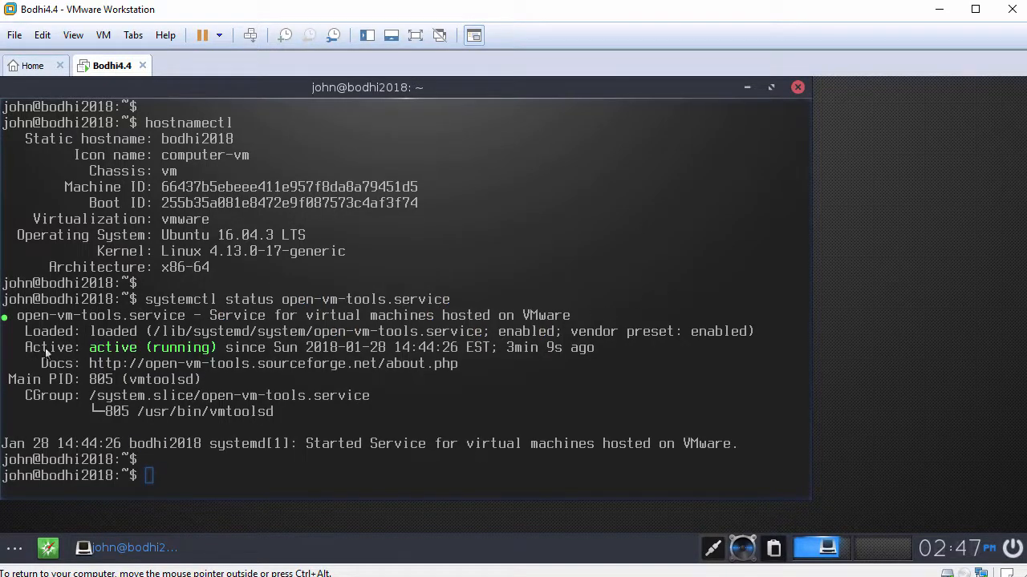
drag(25, 348, 225, 349)
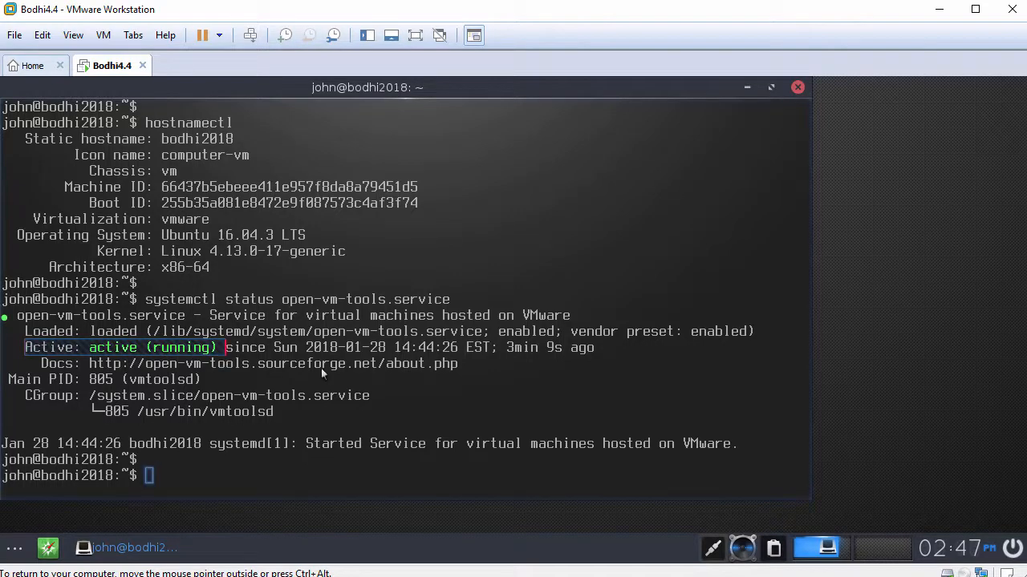
text(ping -)
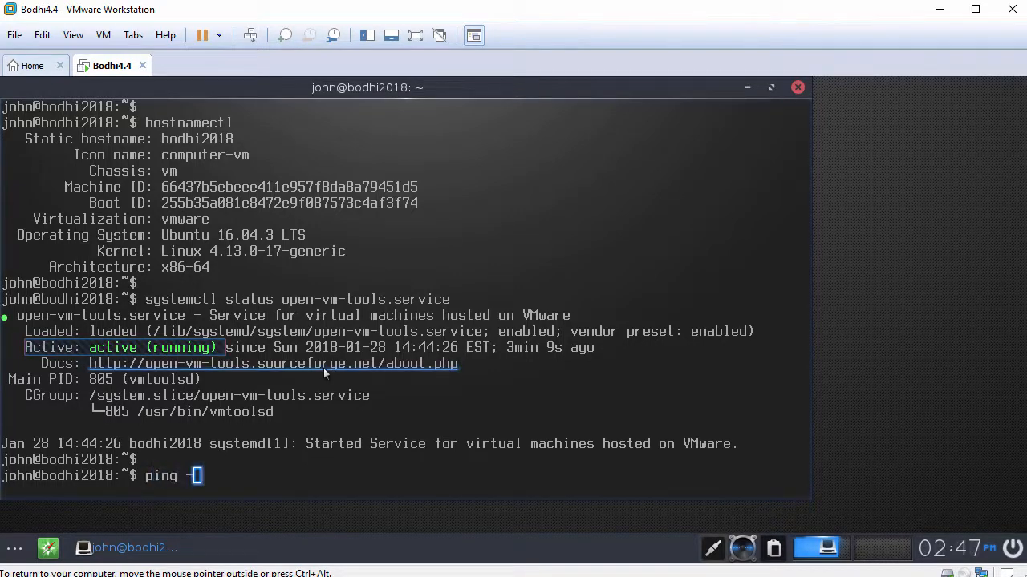
text(c 3 www.goo)
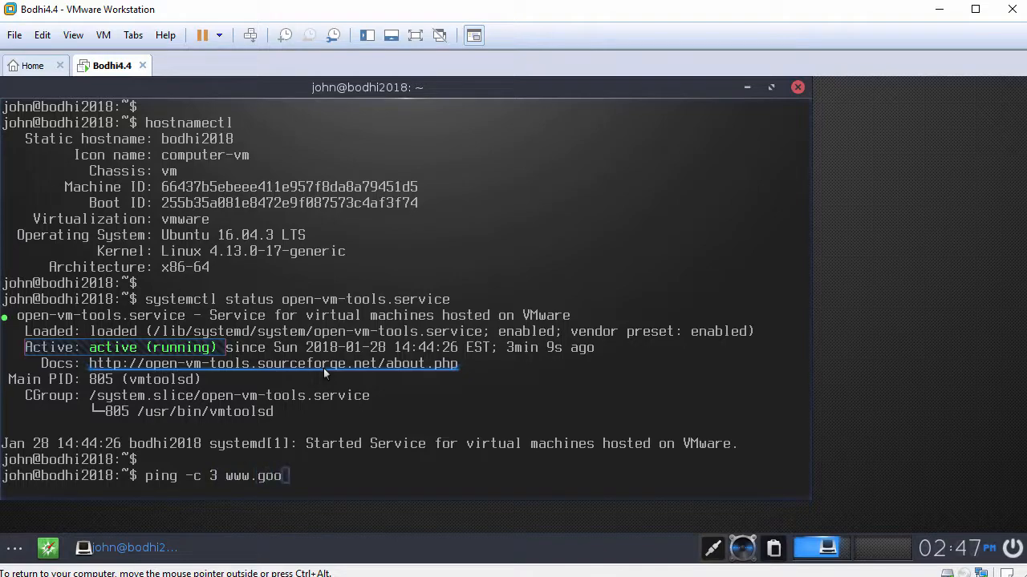
text(gle.com)
key(Return)
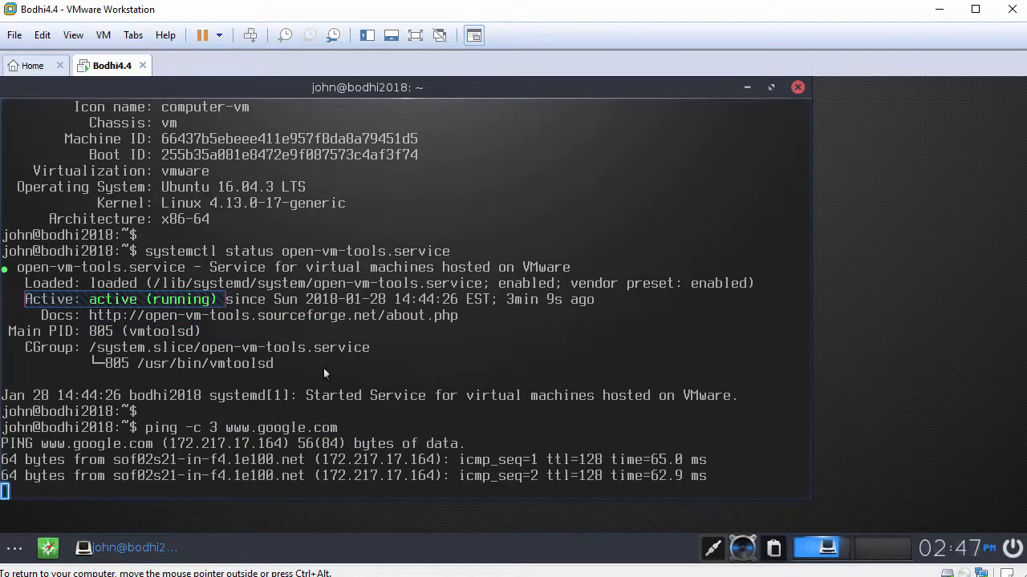
text(e)
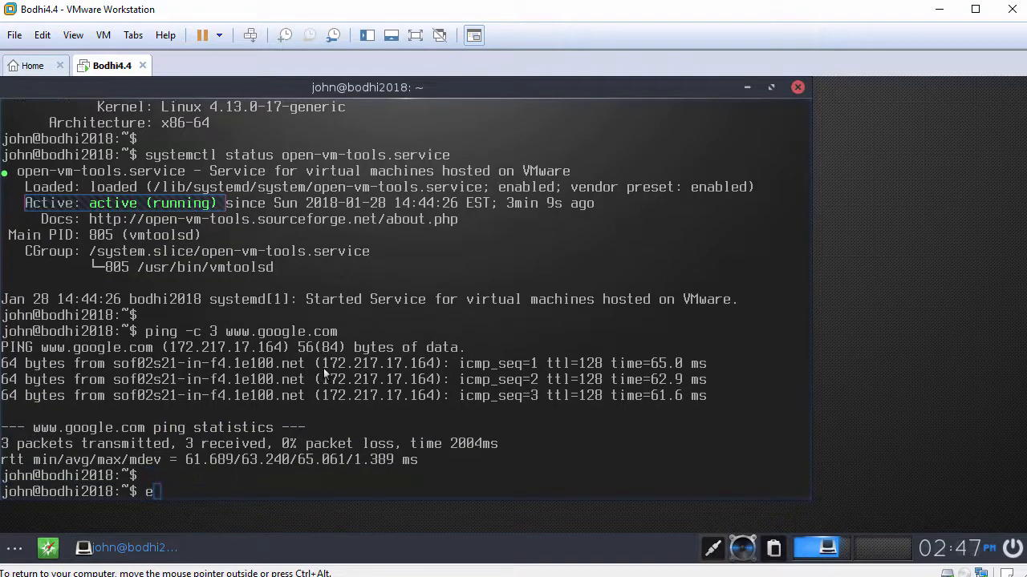
text(xit)
key(Return)
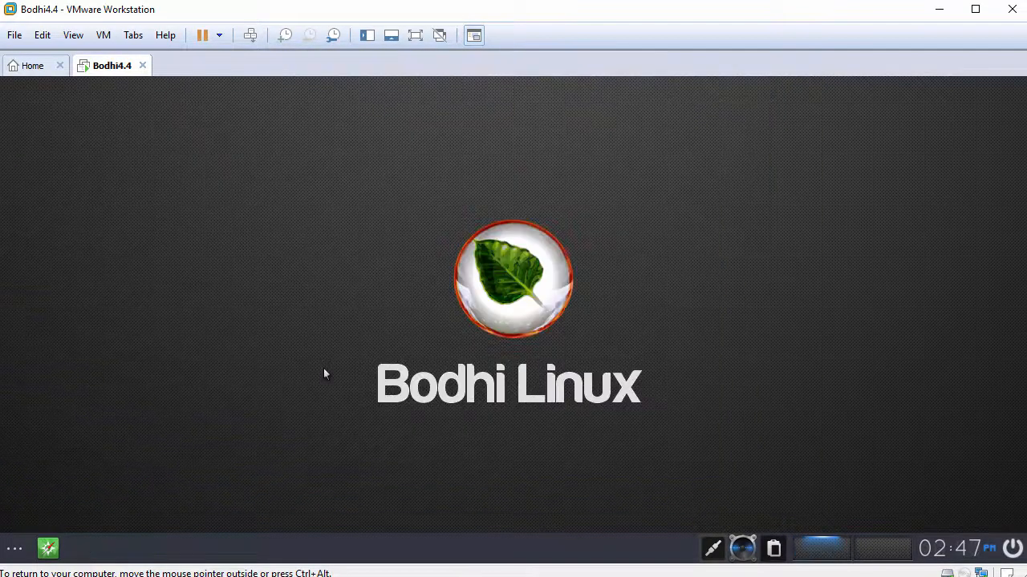
Set the shelf to the top-left position in Shelf Settings, apply it, and close the dialog
right_click(266, 554)
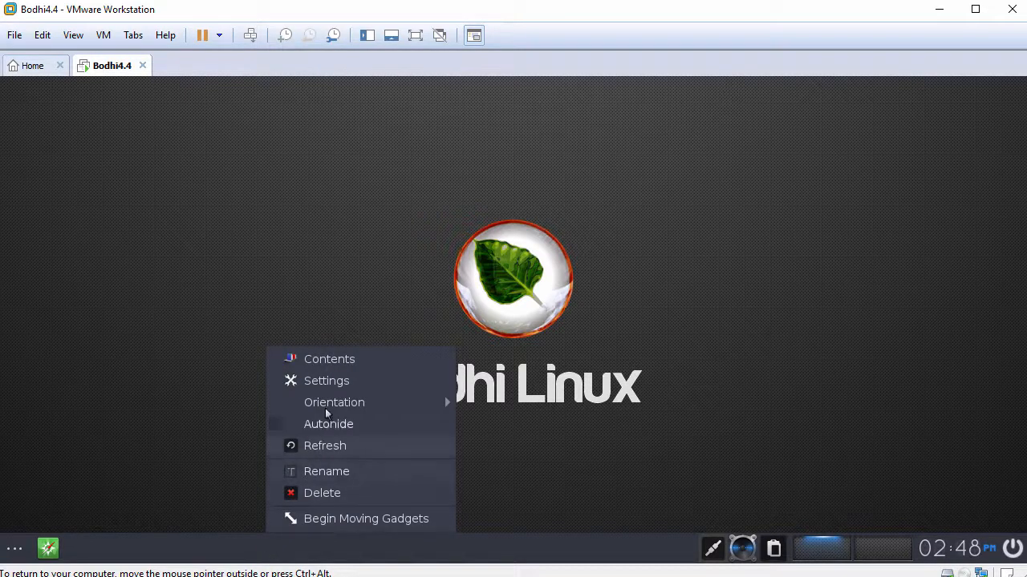
click(328, 382)
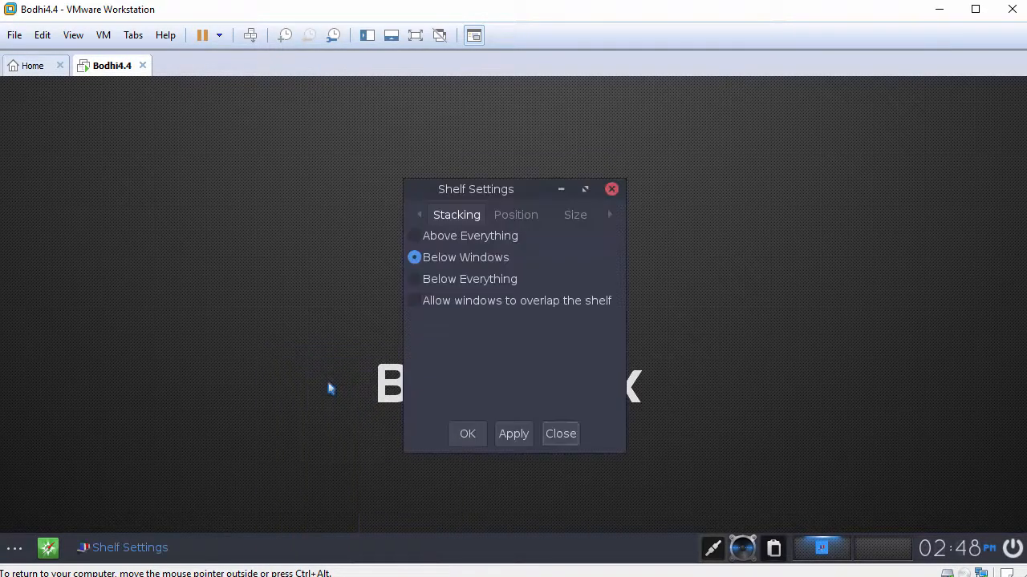
click(519, 217)
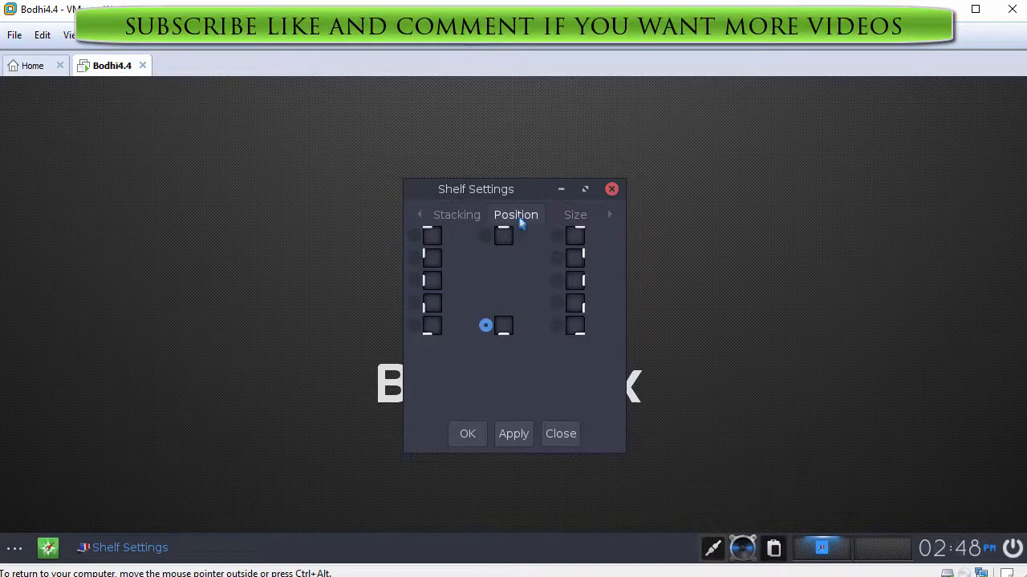
click(414, 237)
click(518, 438)
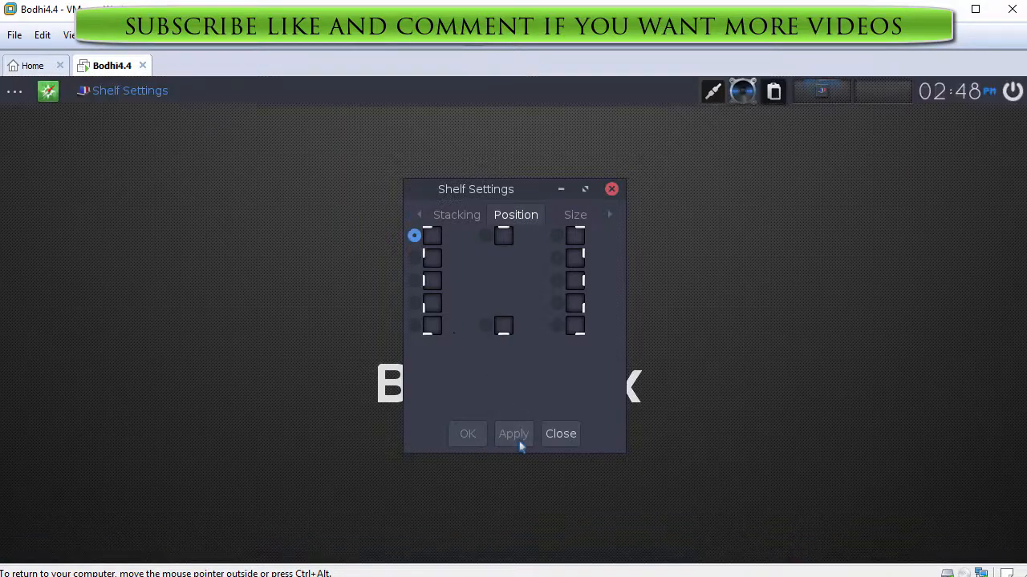
click(560, 435)
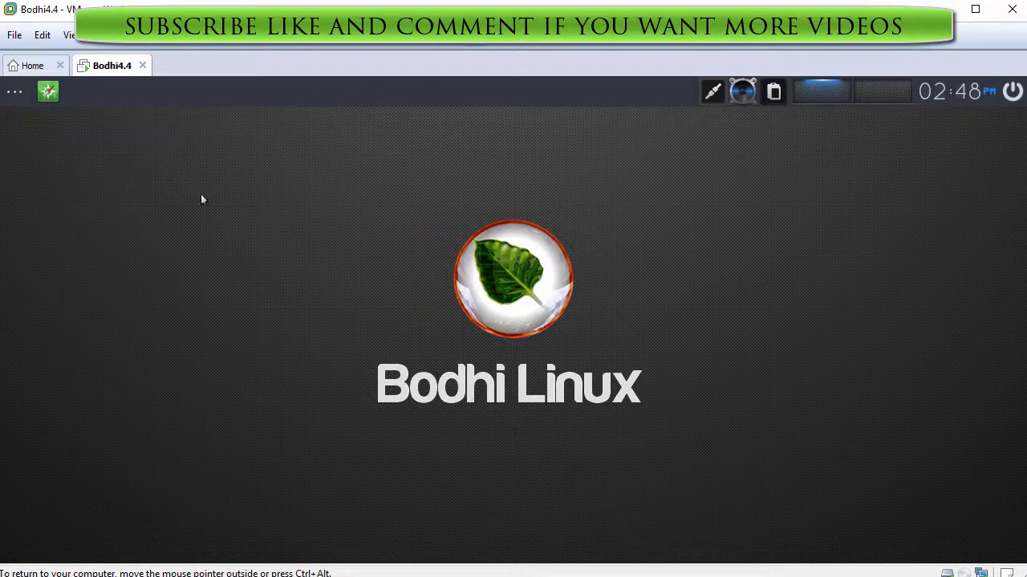
click(15, 91)
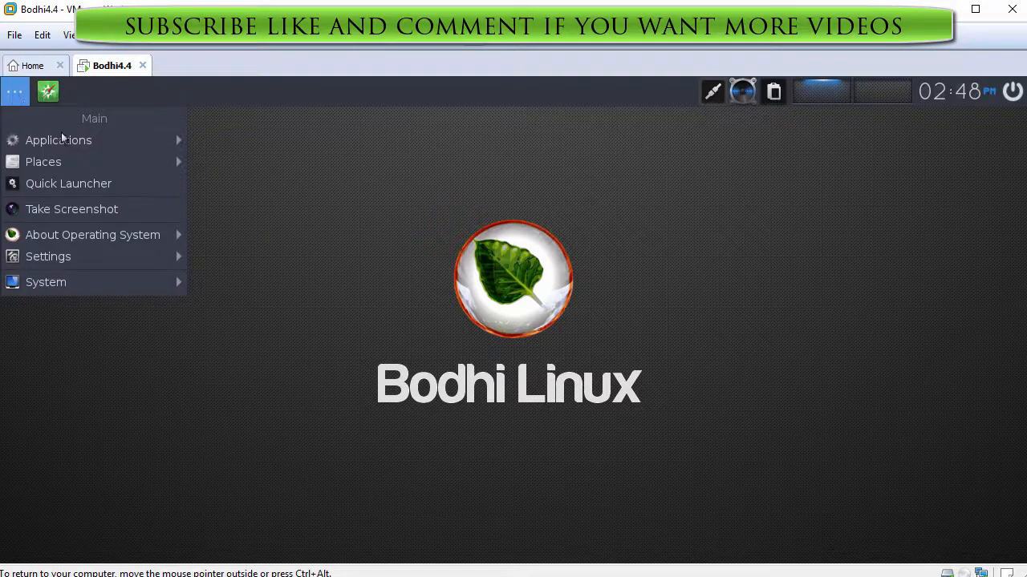
mouse_move(78, 144)
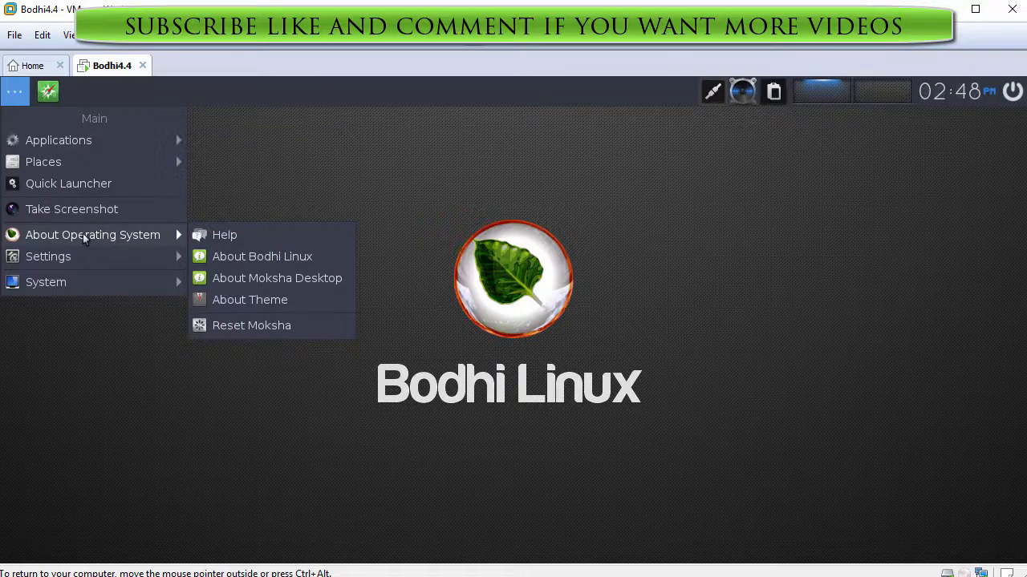
mouse_move(84, 260)
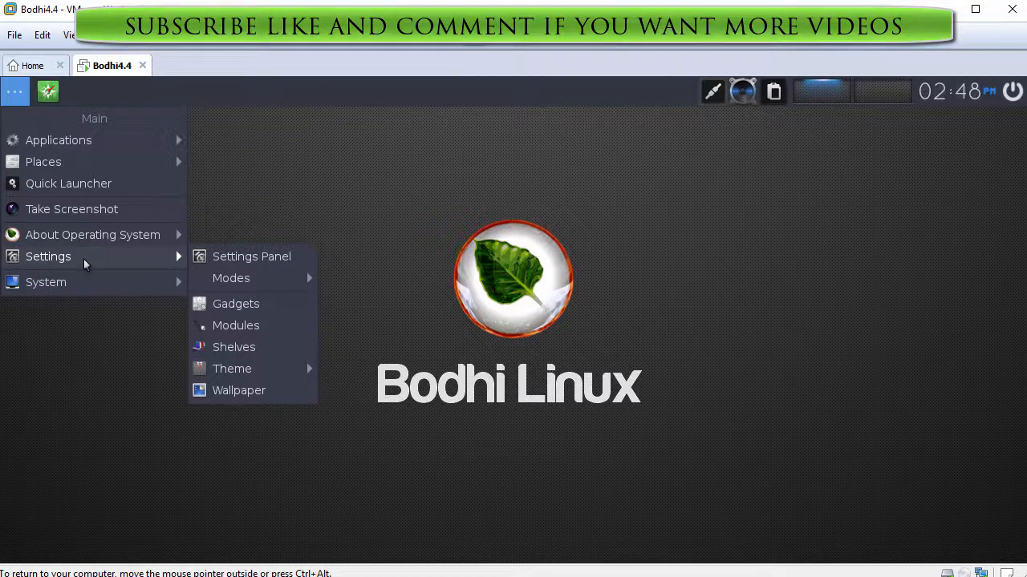
mouse_move(83, 284)
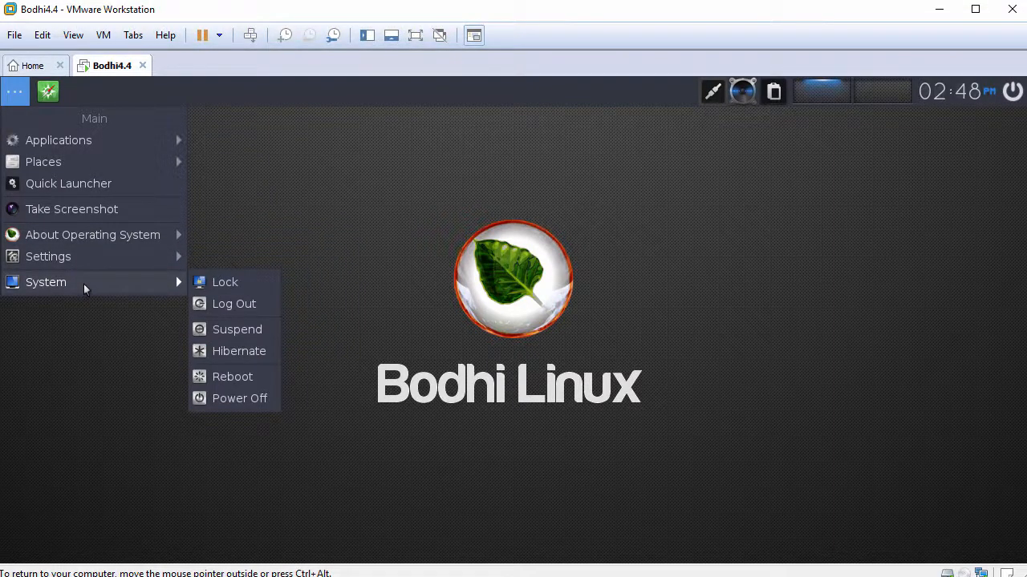
click(453, 355)
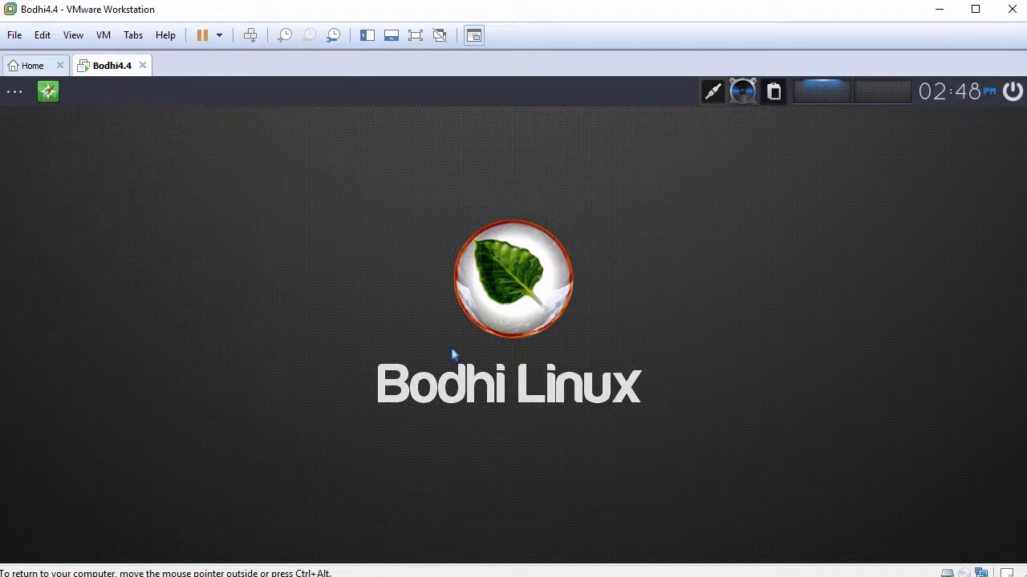